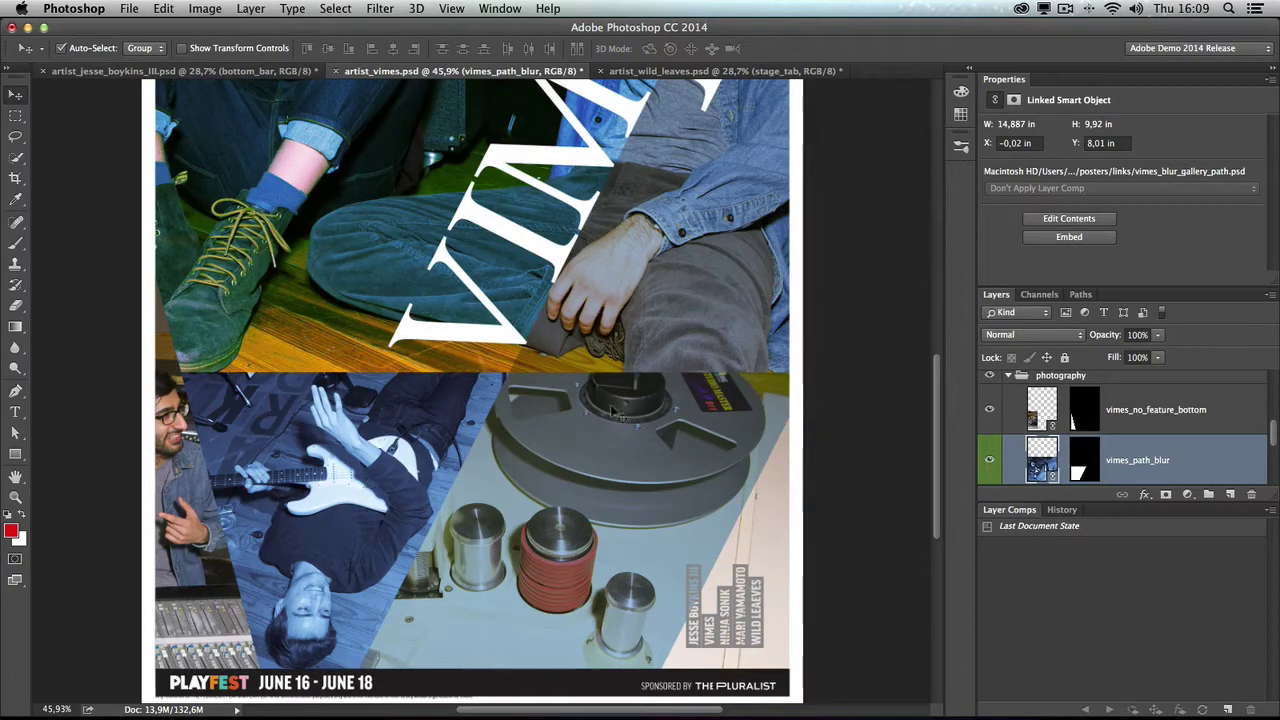
Open the tape-machine photo inside vimes_spin_blur and start a 30° Spin Blur on it.
left_click(668, 450)
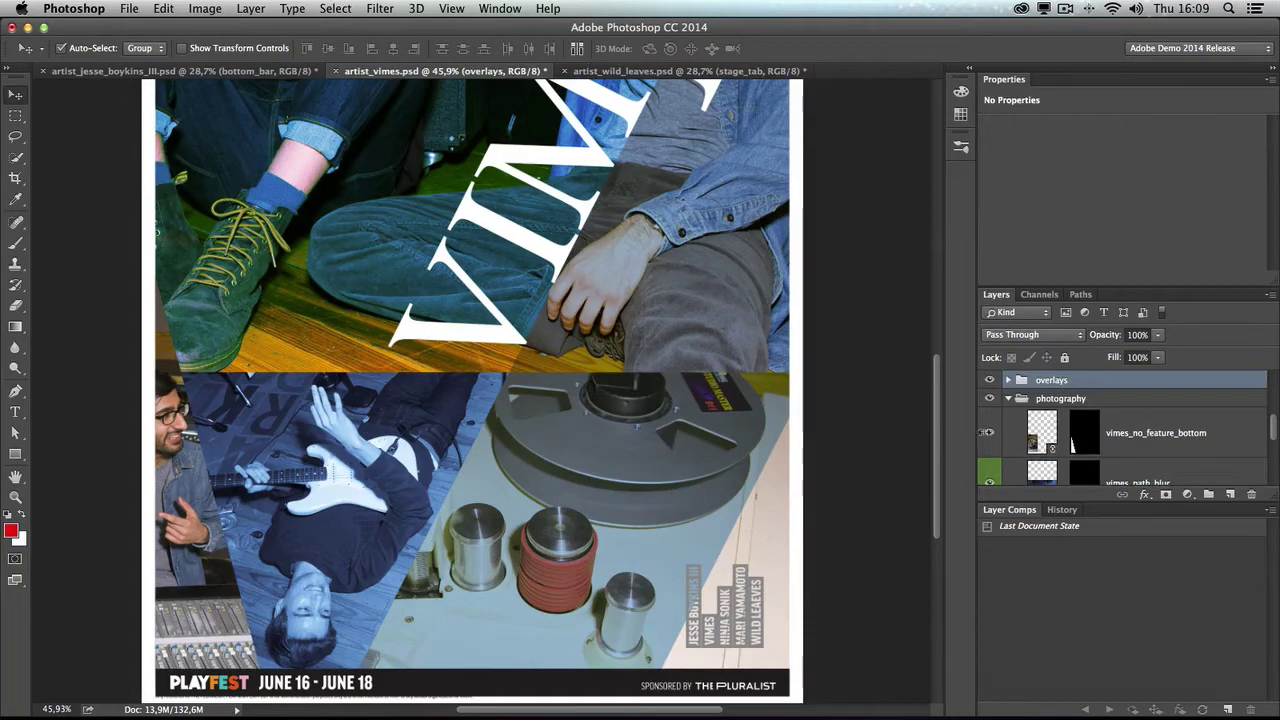
scroll(1018, 430, "down", 3)
scroll(1018, 430, "up", 1)
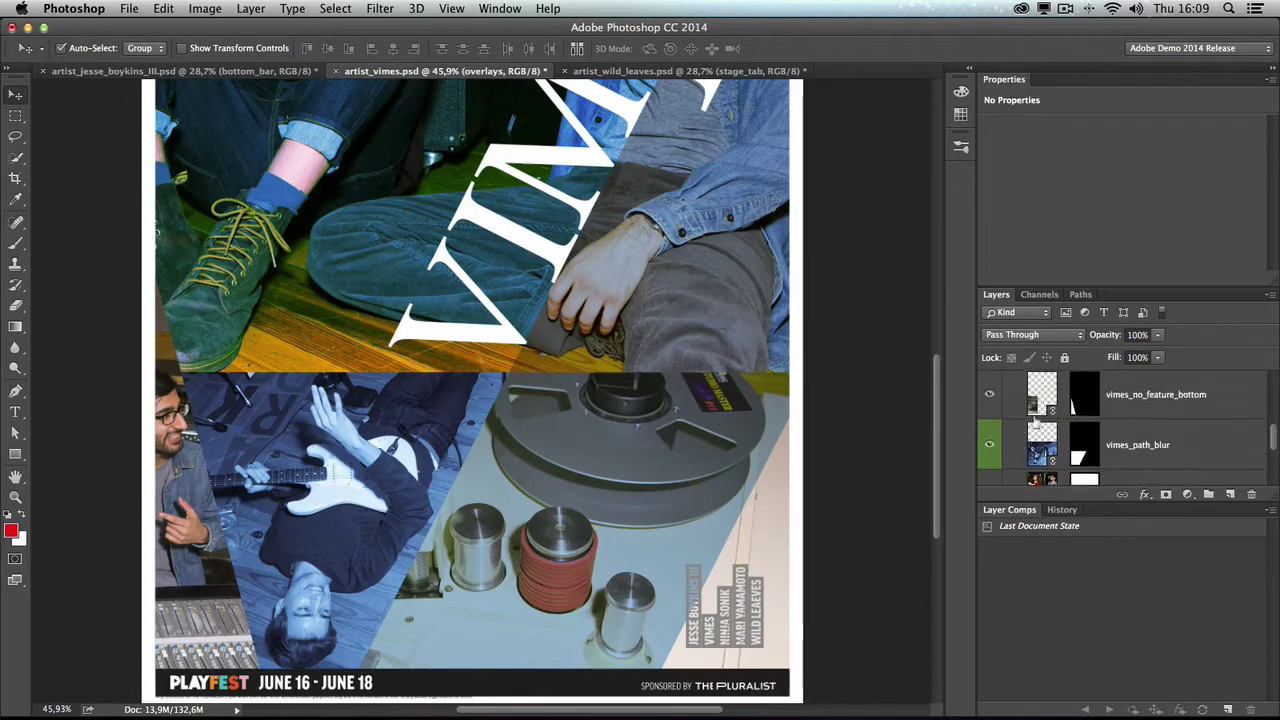
scroll(1155, 443, "down", 2)
scroll(1155, 443, "down", 2)
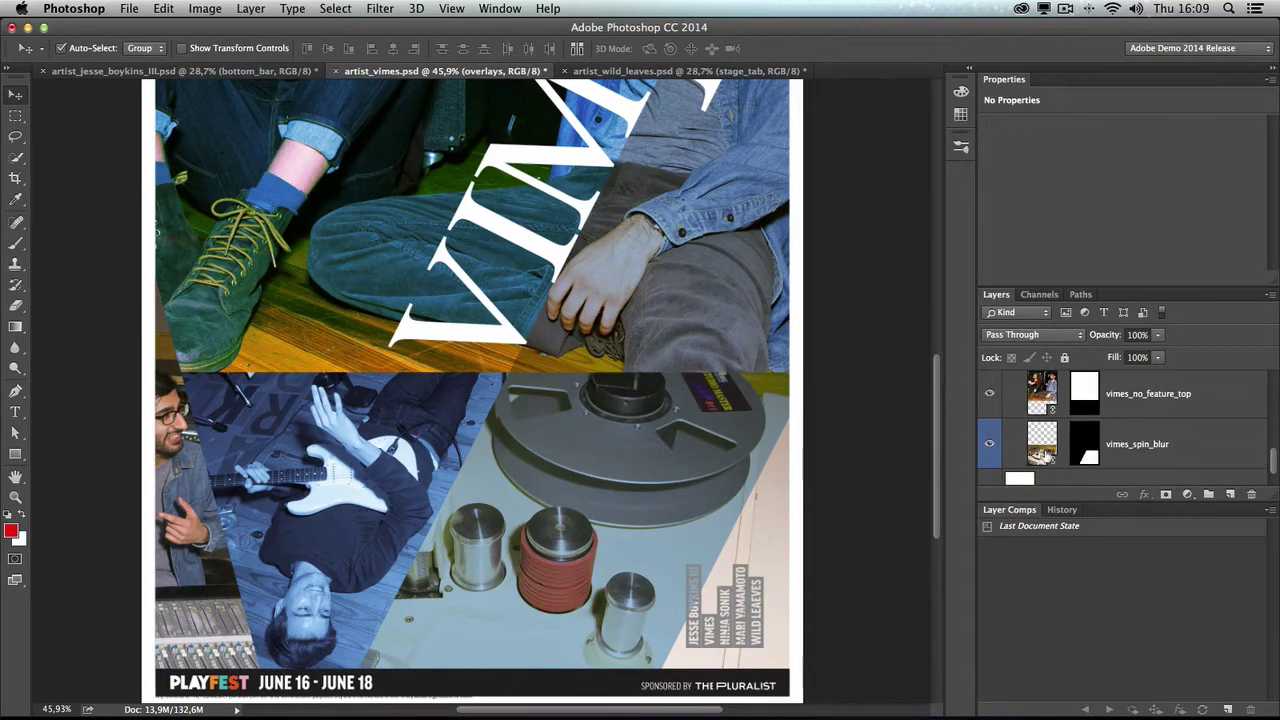
double_click(1042, 455)
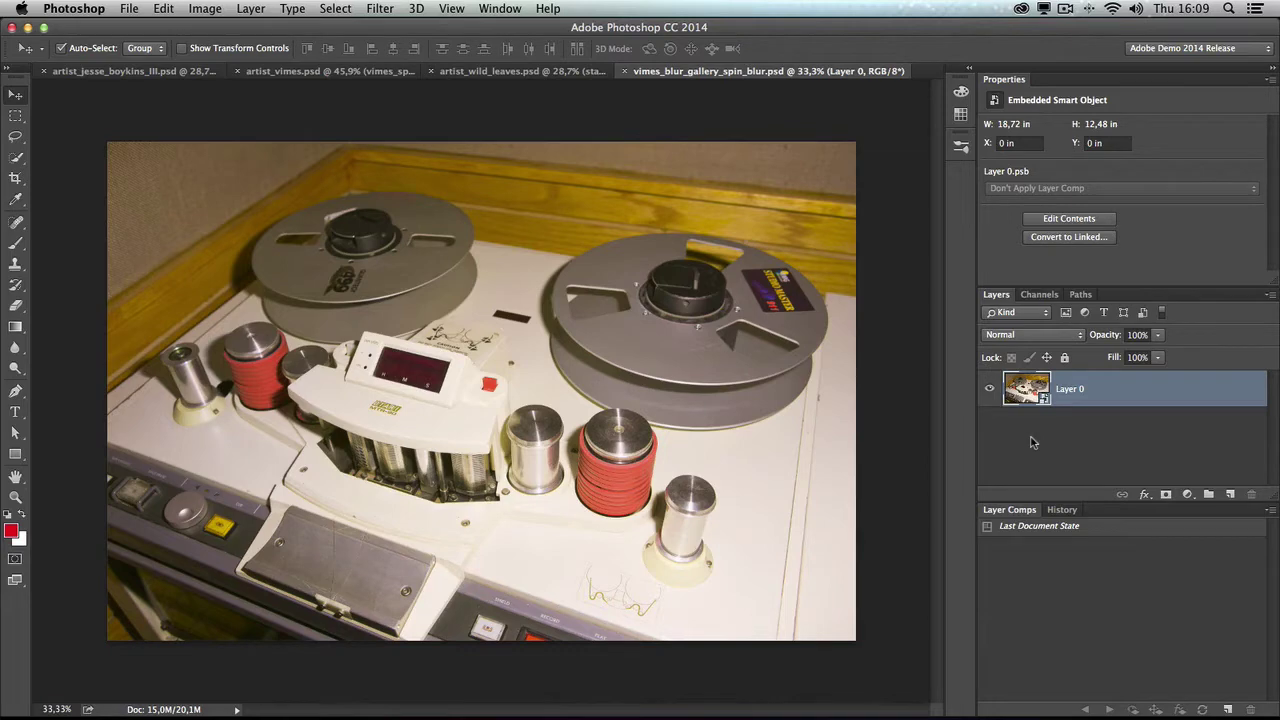
left_click(372, 8)
mouse_move(407, 199)
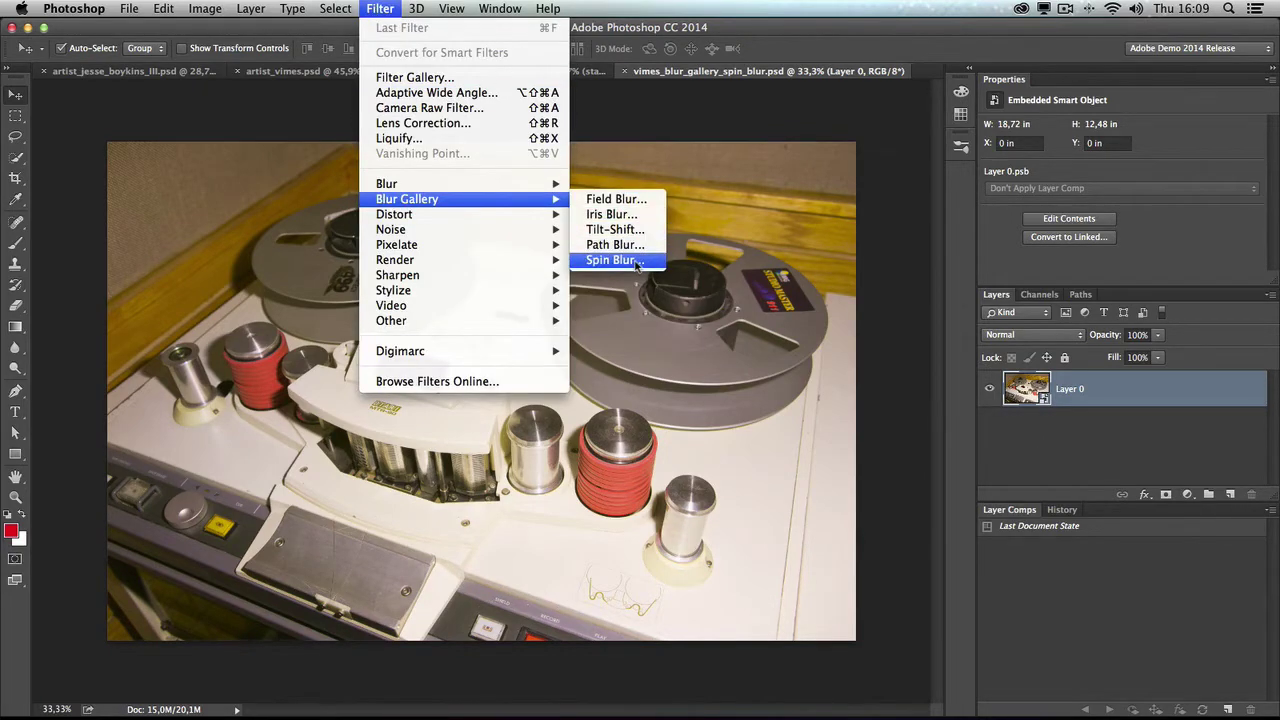
left_click(615, 260)
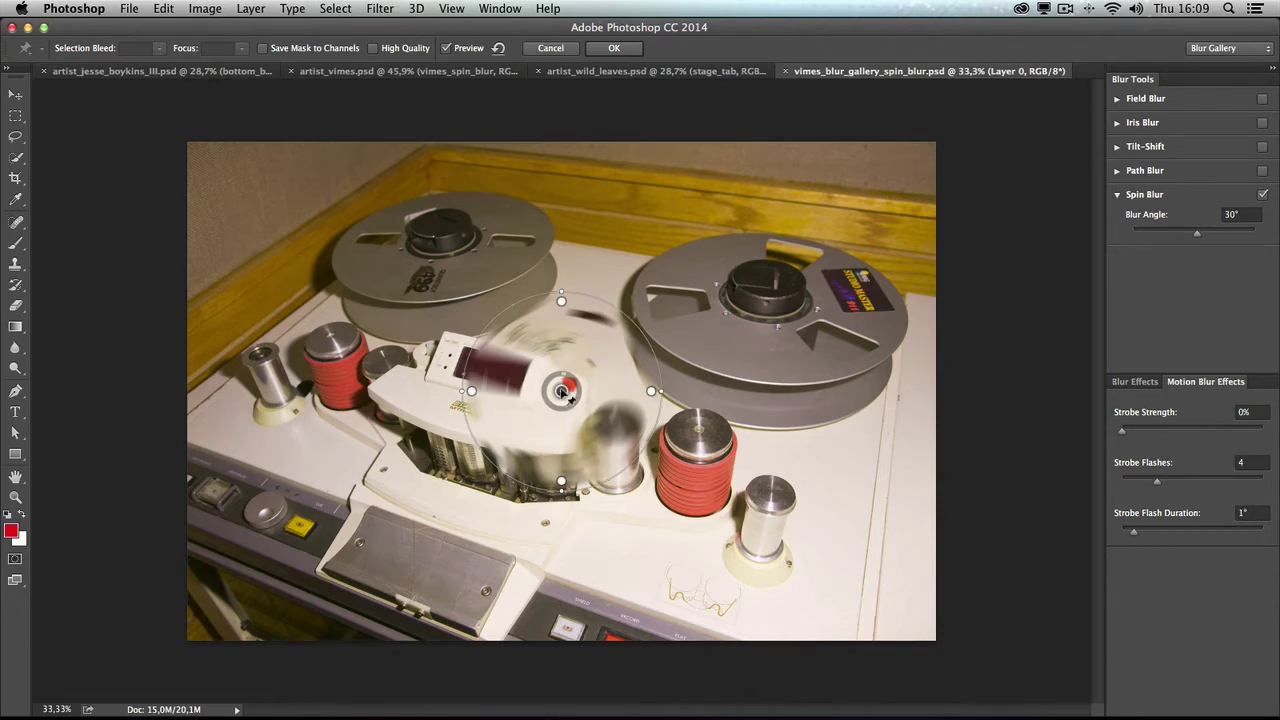
Centre the spin blur on the right reel's hub and fit its ellipse around the reel.
mouse_move(561, 390)
left_mouse_down()
mouse_move(761, 298)
mouse_move(549, 251)
mouse_move(808, 271)
mouse_move(777, 323)
mouse_move(777, 289)
mouse_move(766, 300)
mouse_move(776, 291)
left_mouse_up()
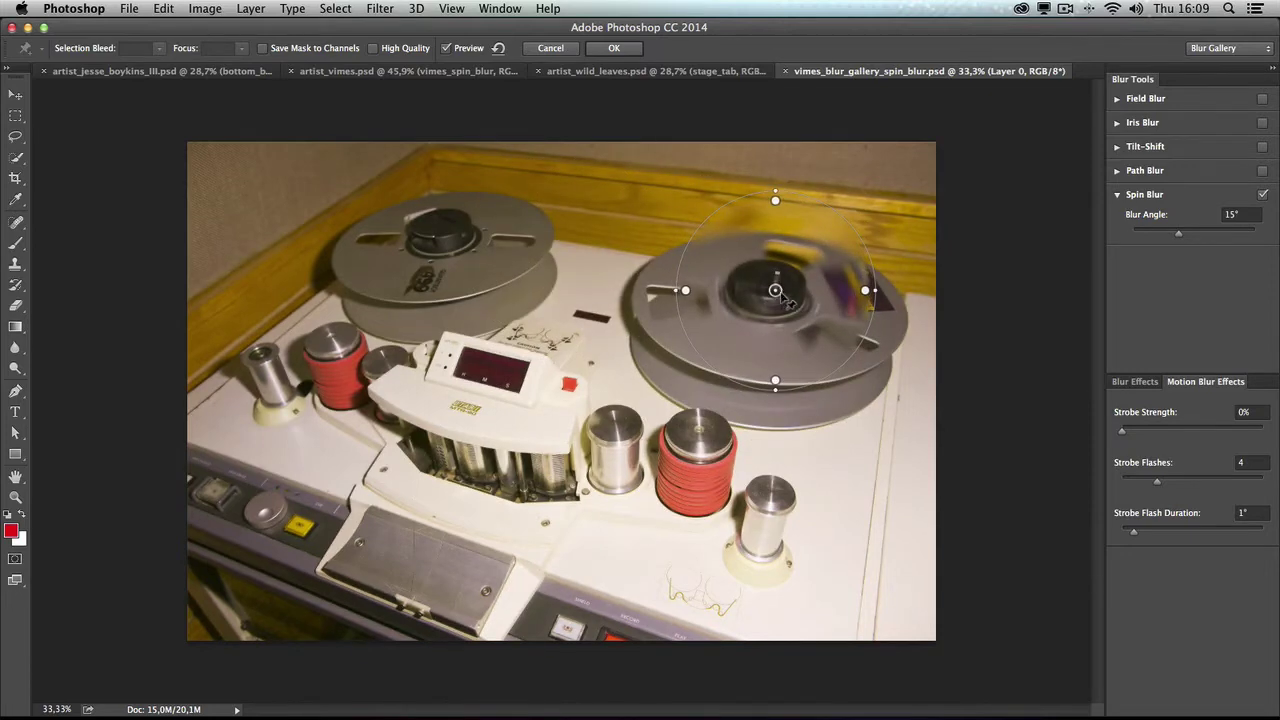
left_click(782, 302, "ctrl")
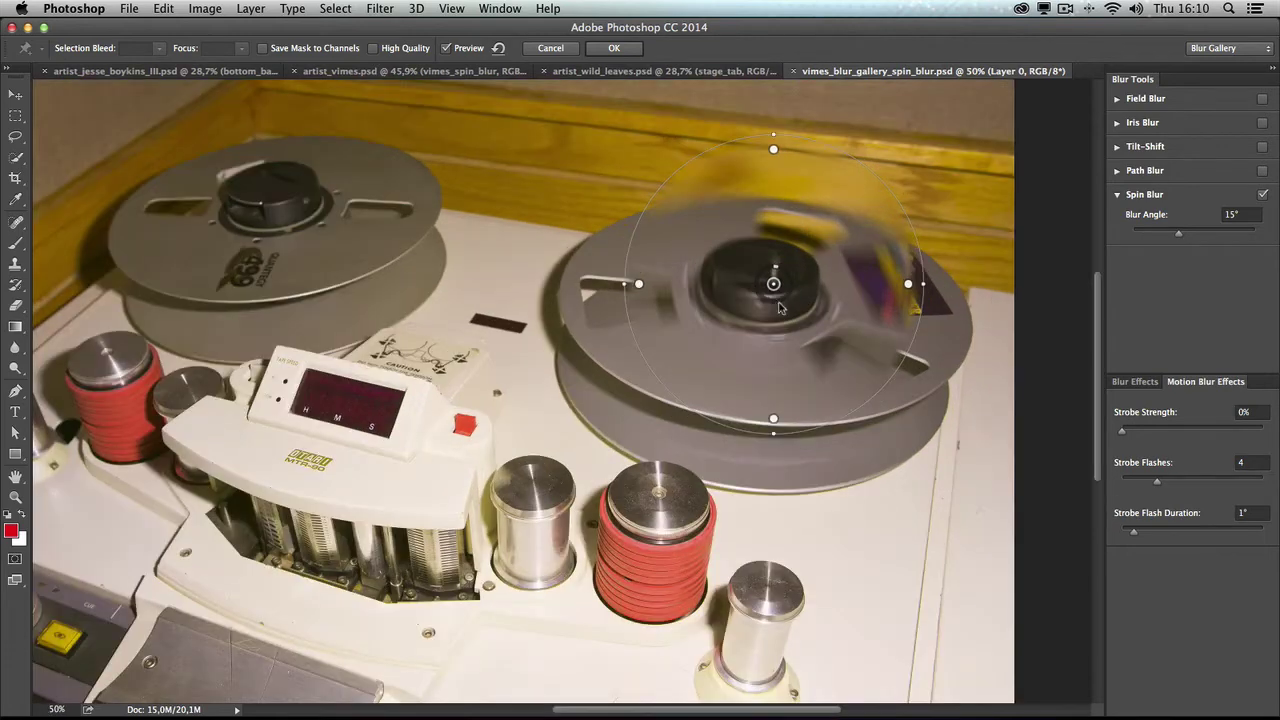
left_click_drag(774, 285, 770, 291)
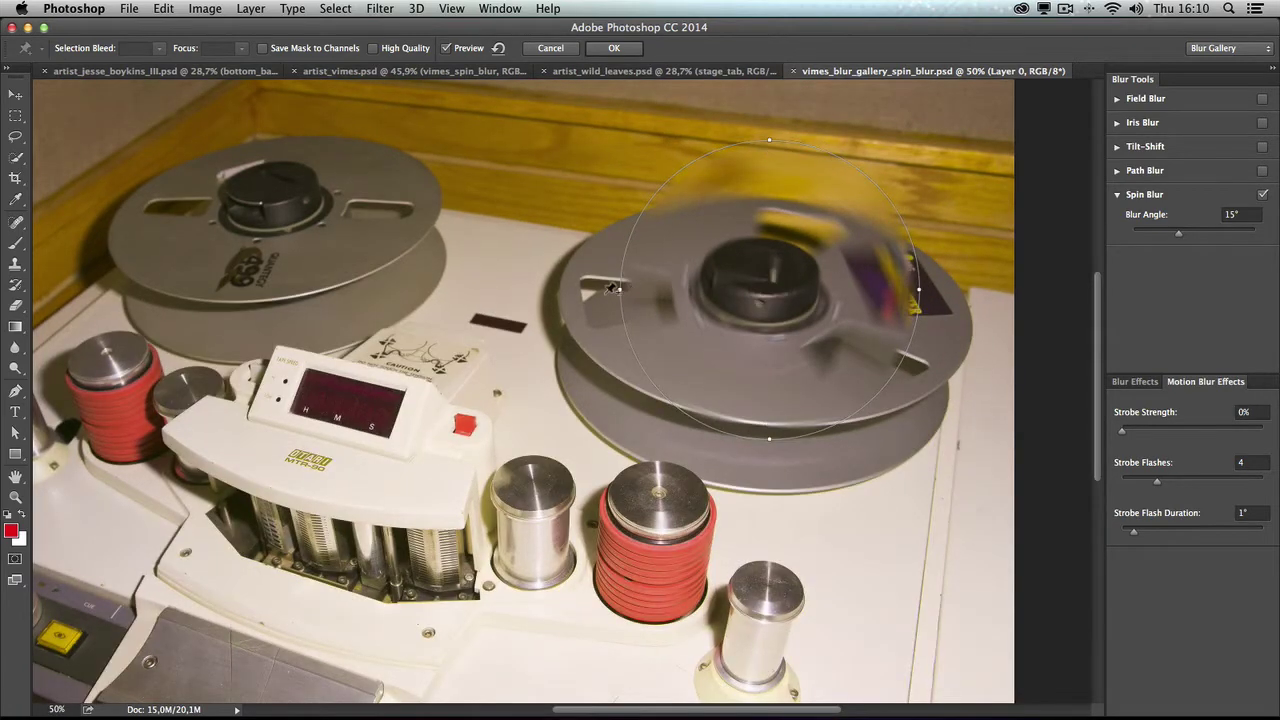
left_click_drag(612, 288, 531, 267)
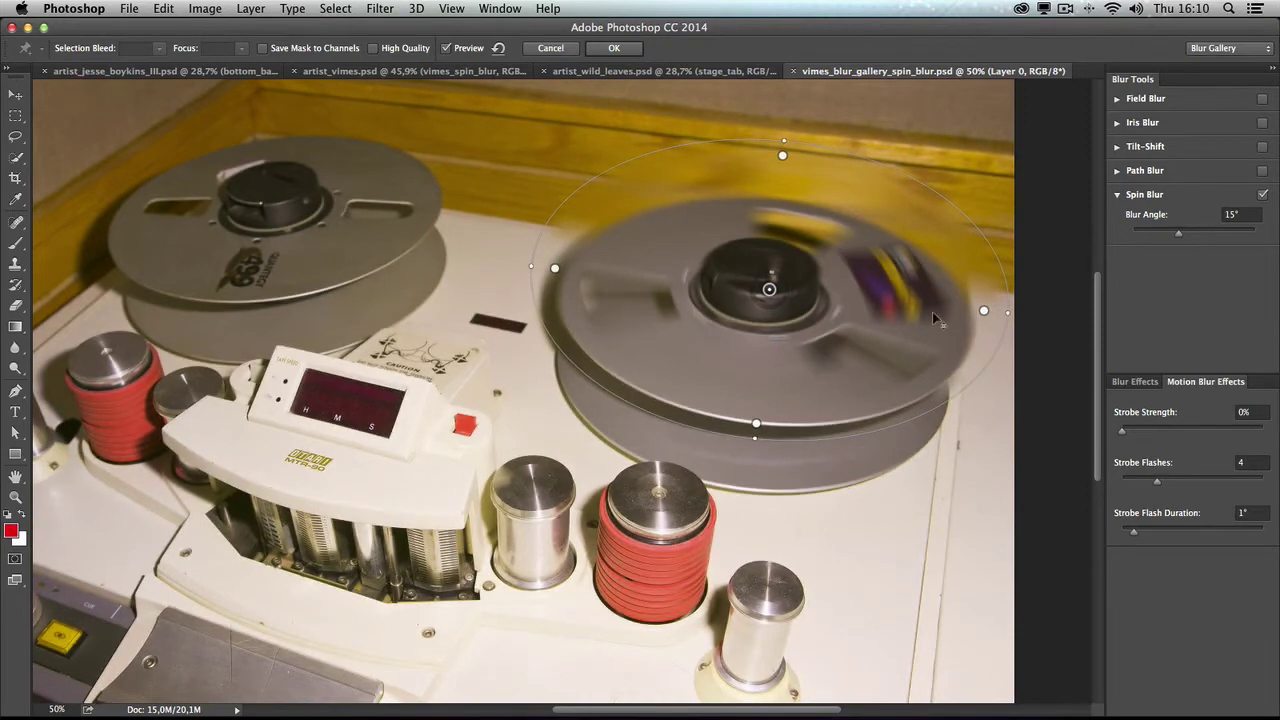
left_click_drag(905, 313, 896, 331)
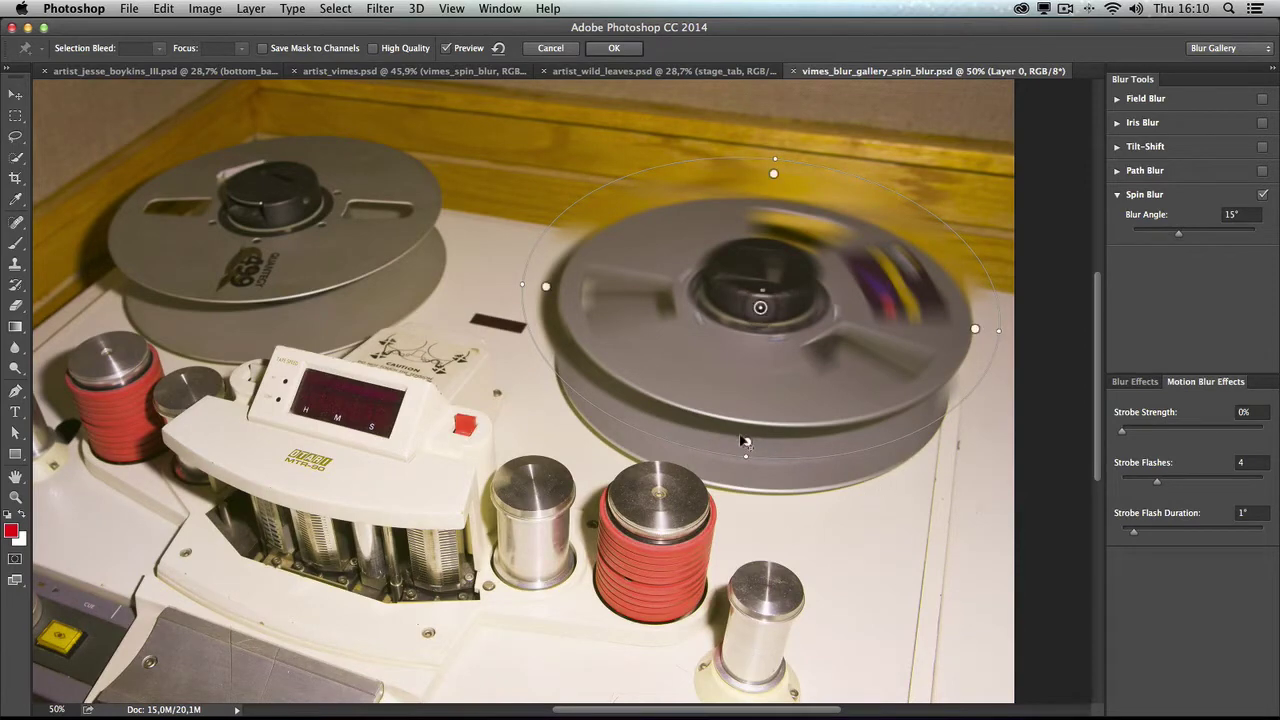
mouse_move(748, 443)
left_mouse_down()
mouse_move(762, 362)
mouse_move(752, 425)
left_mouse_up()
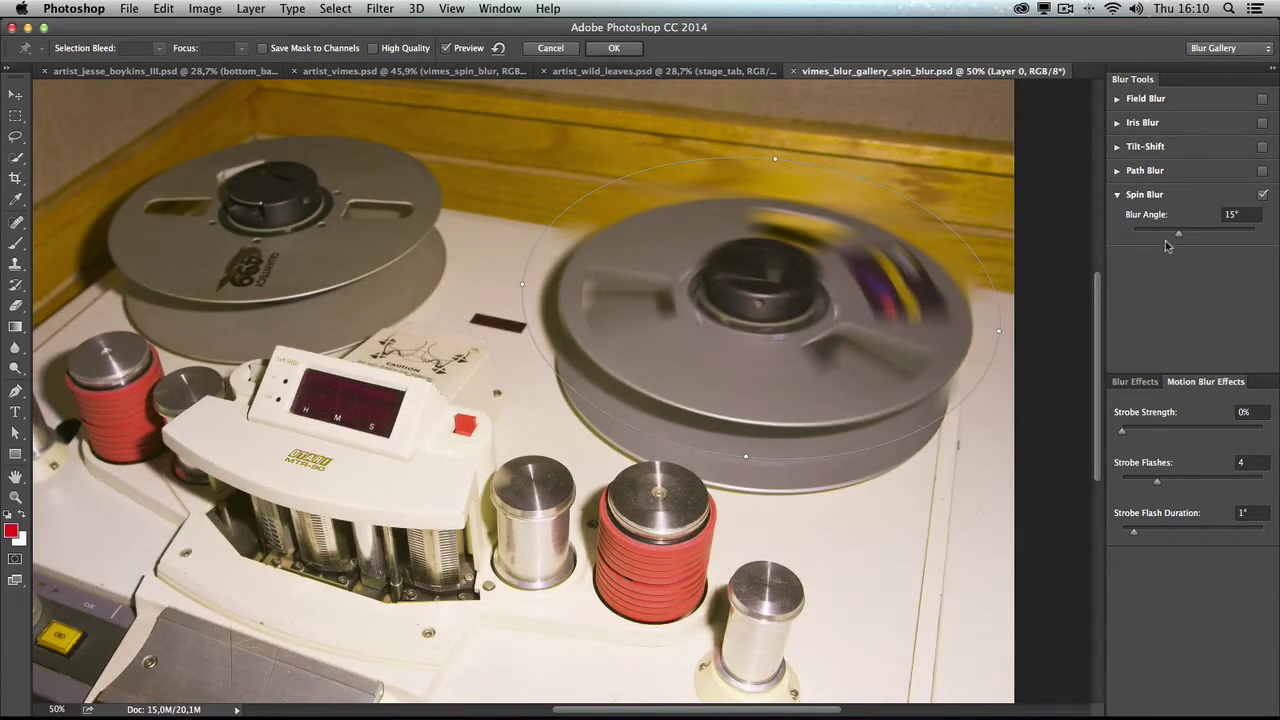
Apply a 19° Spin Blur with 28% strobe strength, 2 flashes and slightly longer flash duration.
left_click_drag(1180, 240, 1207, 240)
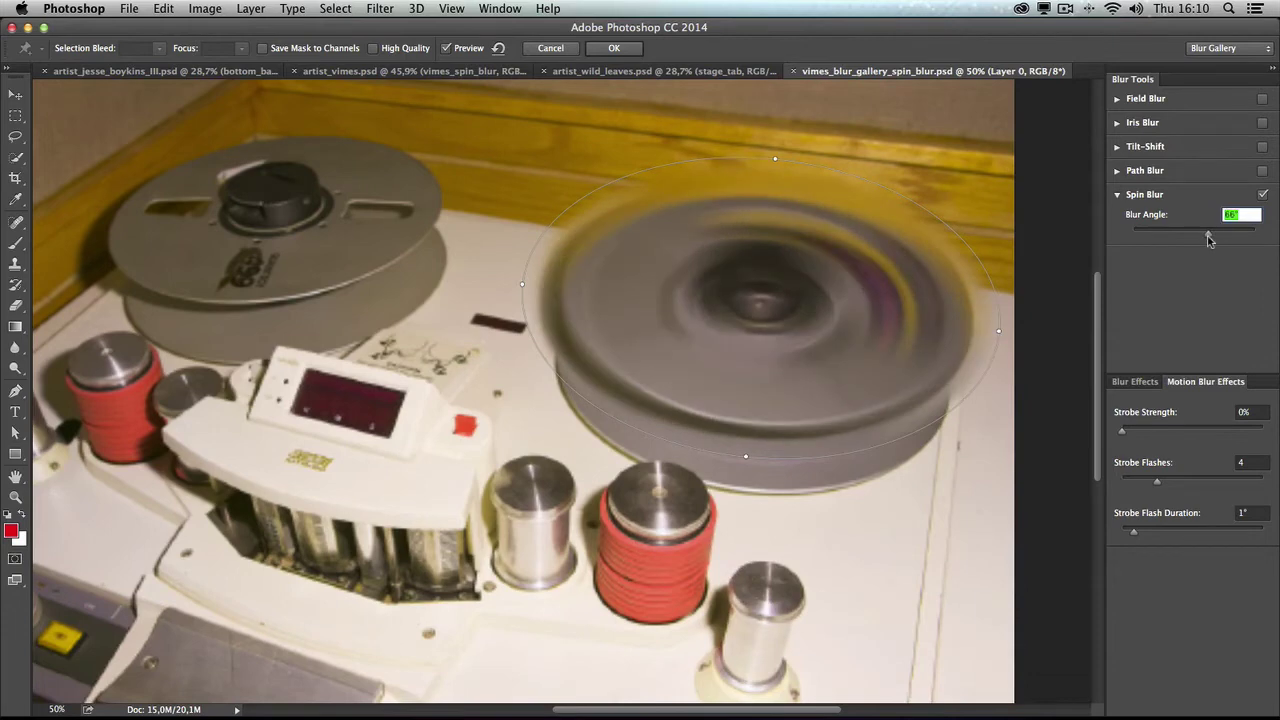
left_click_drag(1207, 240, 1192, 240)
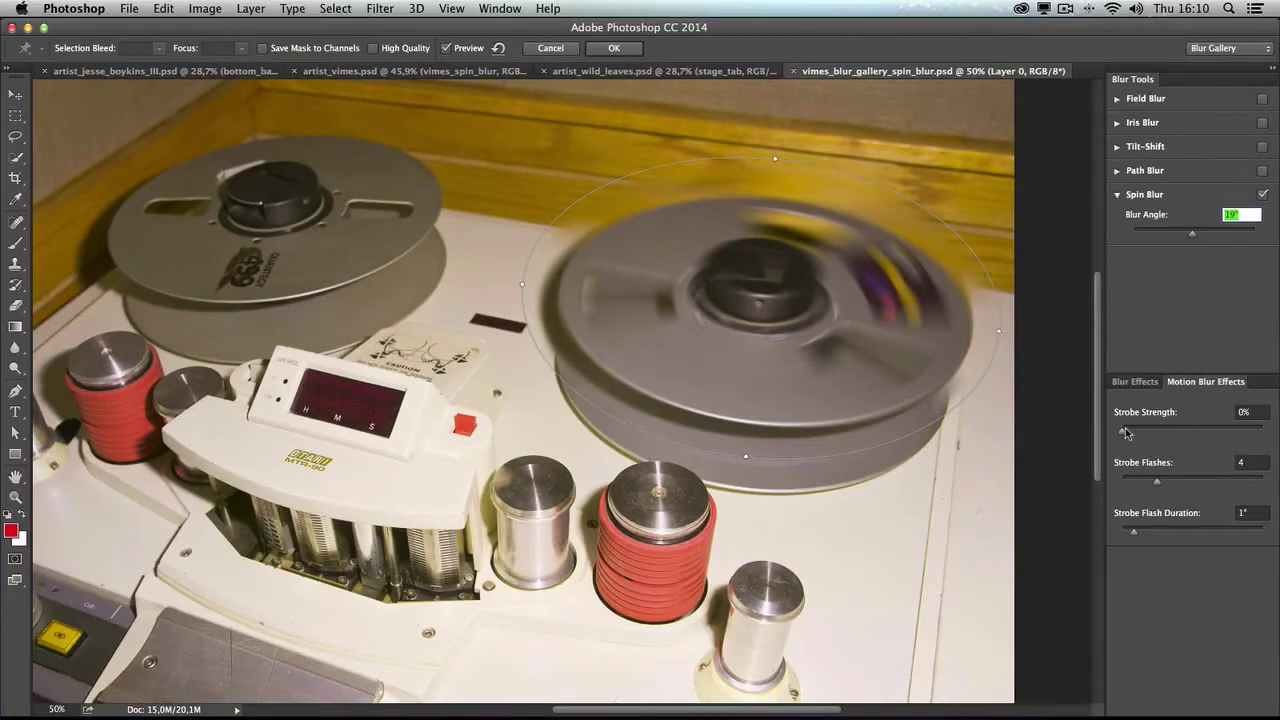
mouse_move(1124, 434)
left_mouse_down()
mouse_move(1205, 437)
mouse_move(1163, 437)
left_mouse_up()
mouse_move(1155, 486)
left_mouse_down()
mouse_move(1212, 487)
mouse_move(1141, 488)
left_mouse_up()
mouse_move(1134, 533)
left_mouse_down()
mouse_move(1175, 536)
mouse_move(1144, 537)
left_mouse_up()
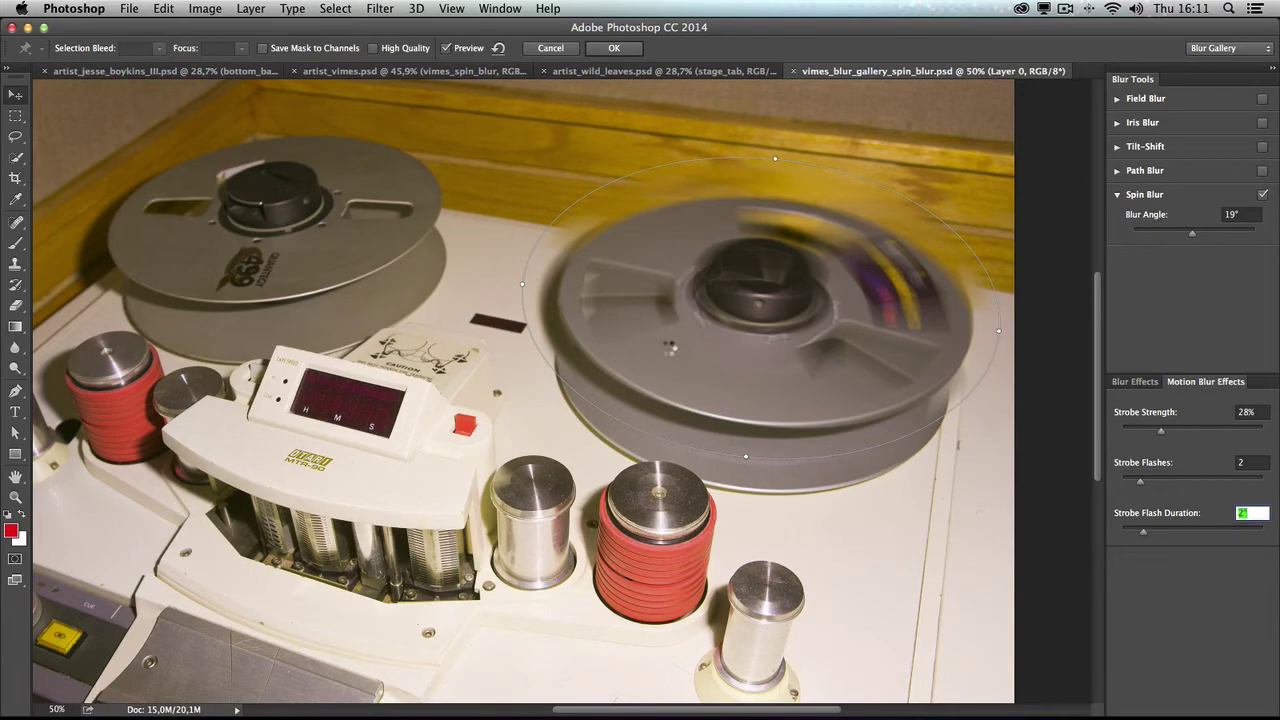
key("Return")
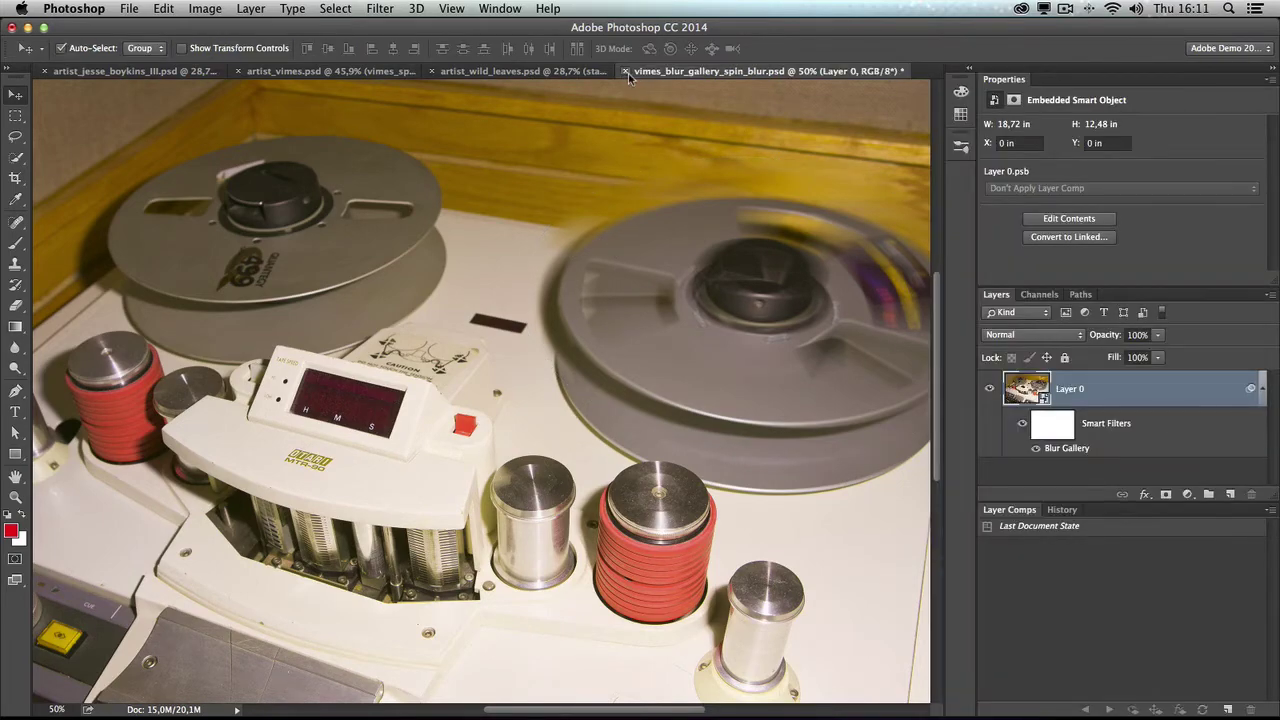
Discard the spin-blur document and open vimes_blur_gallery_path.psd from the vimes_path_blur smart object.
left_click(624, 71)
left_click(585, 265)
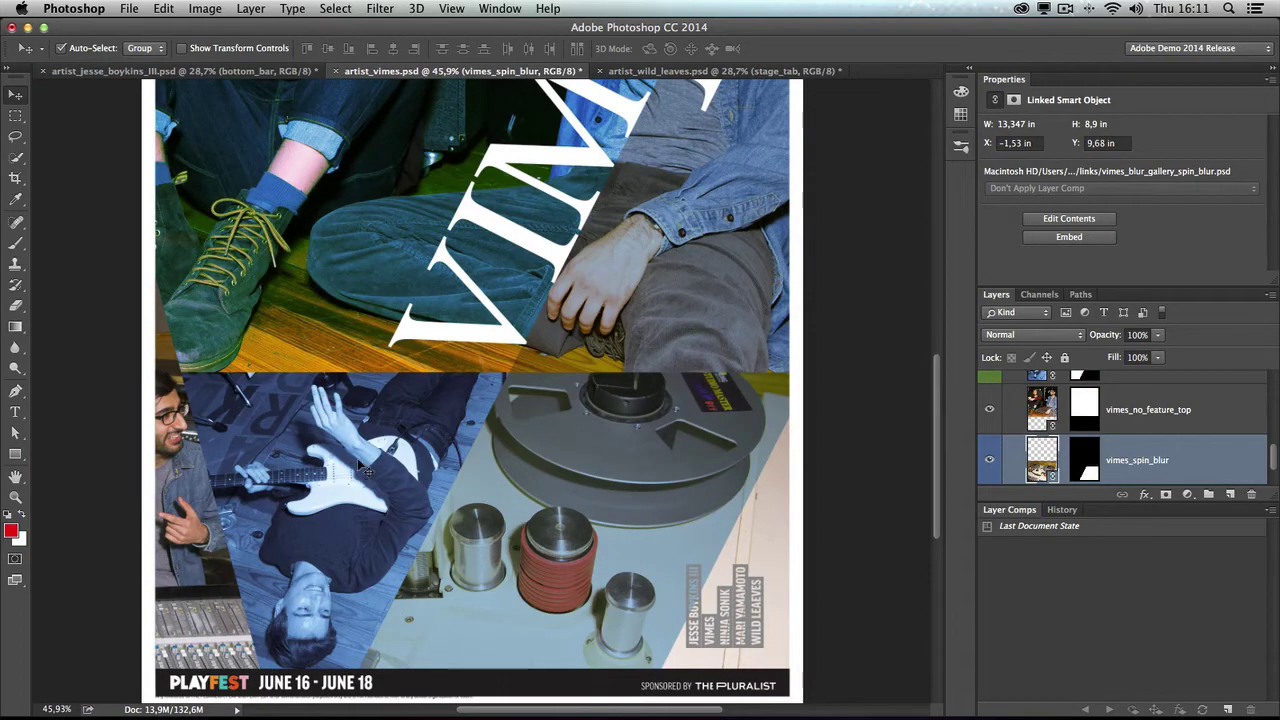
left_click(360, 472)
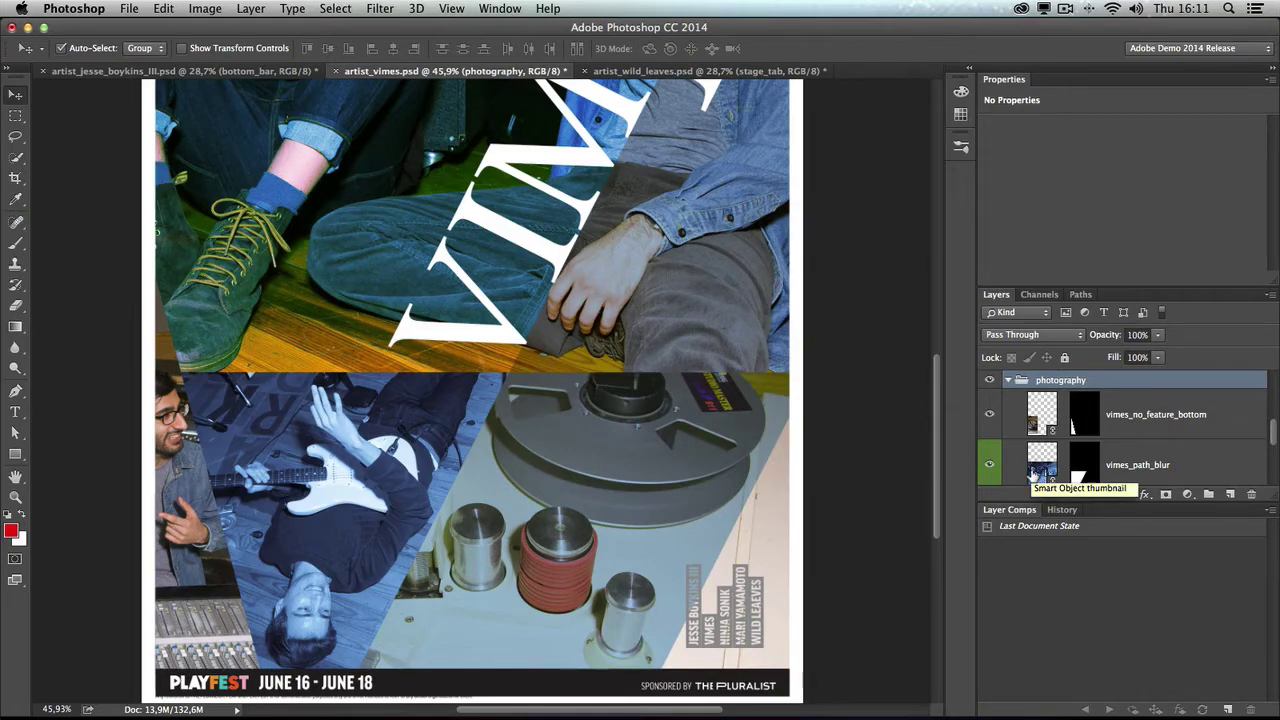
double_click(1037, 470)
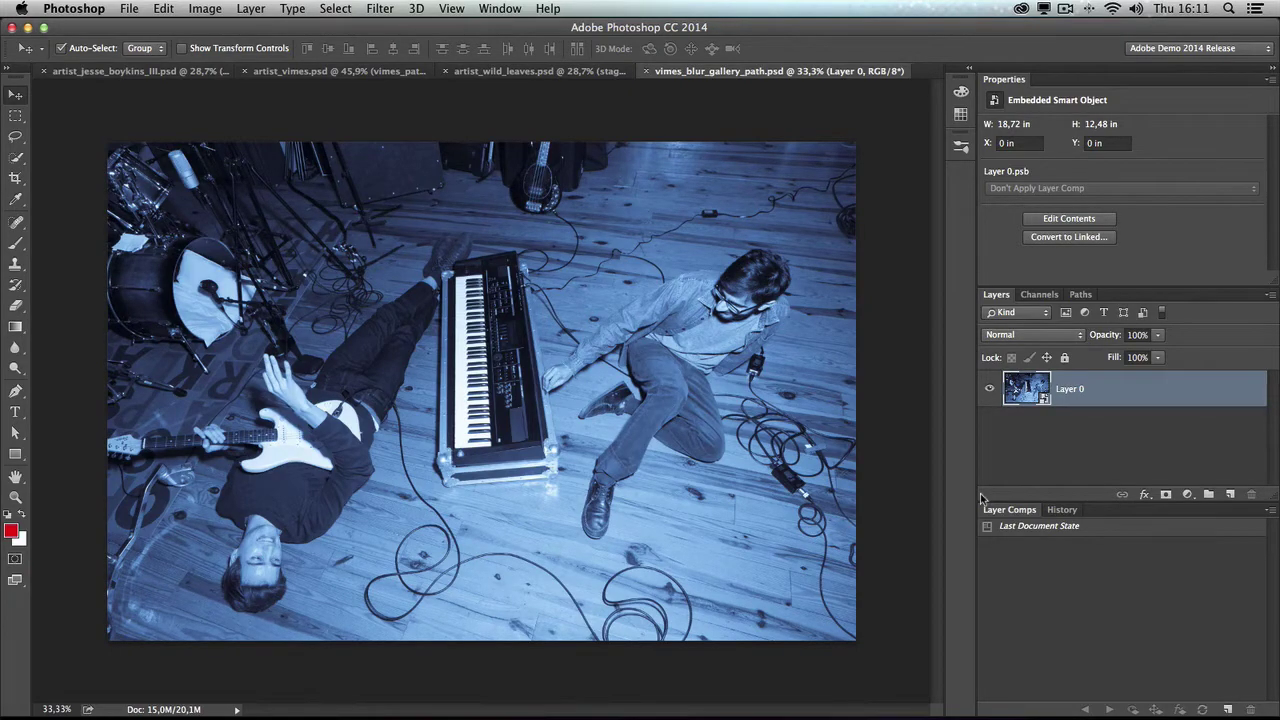
Start a Path Blur on the guitarist photo, previewing Basic Blur at 50% speed.
scroll(306, 448, "up", 1)
scroll(306, 448, "up", 1)
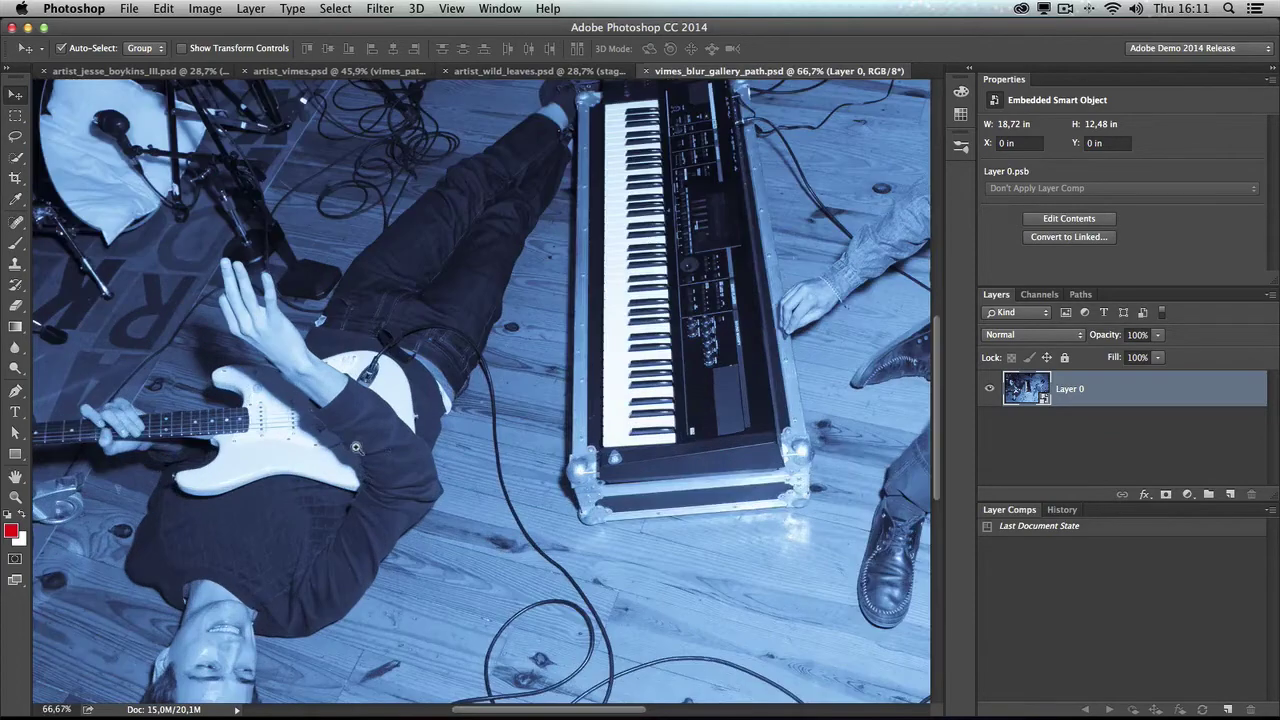
mouse_move(390, 448)
left_mouse_down()
mouse_move(573, 403)
mouse_move(527, 403)
left_mouse_up()
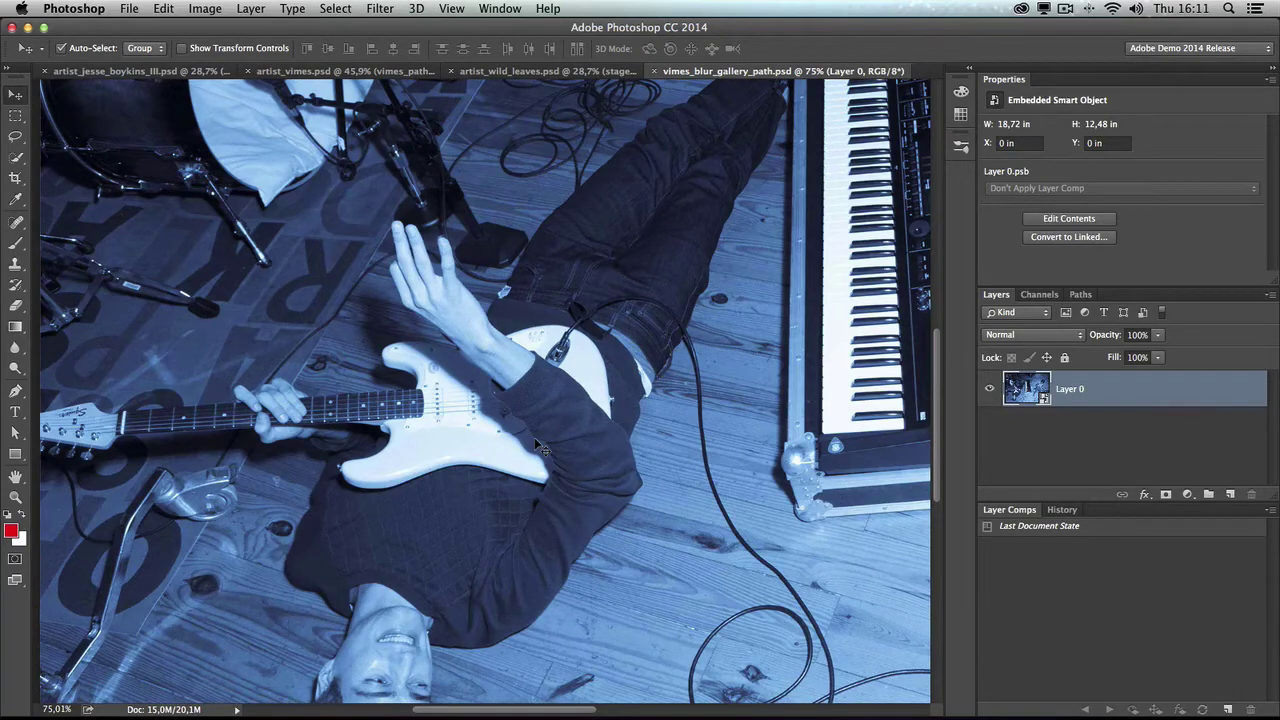
left_click(417, 8)
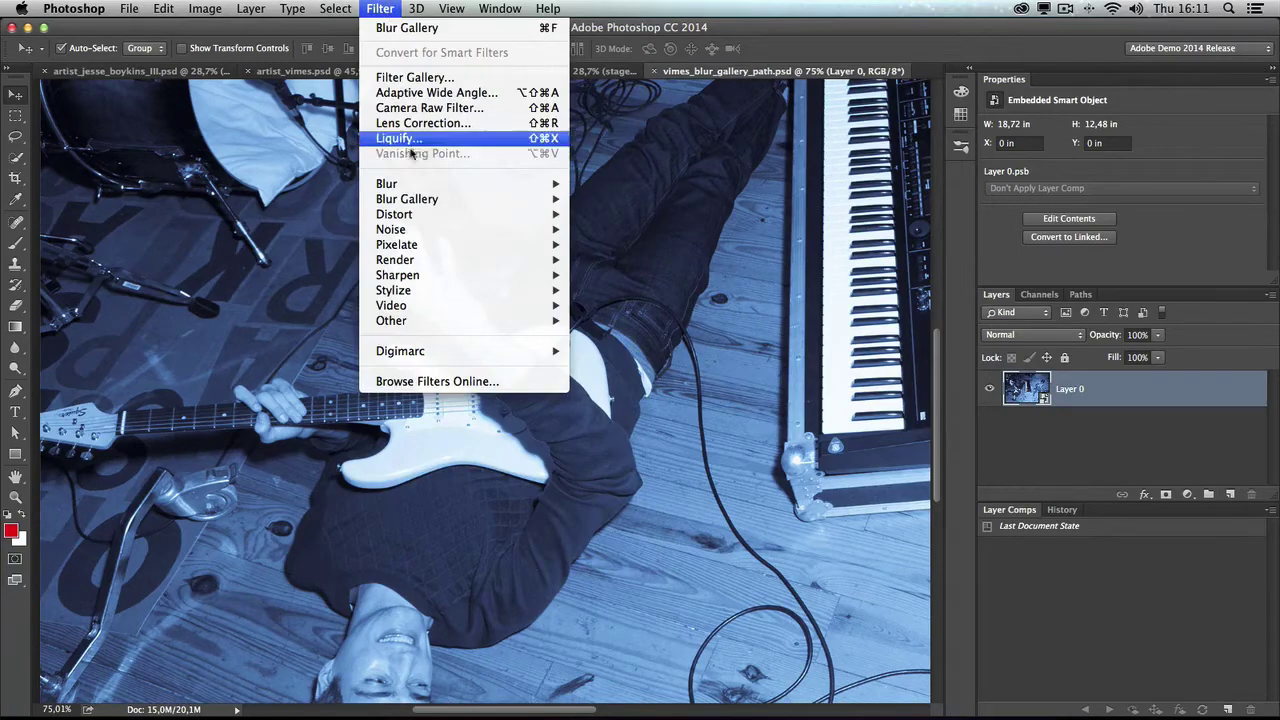
mouse_move(407, 199)
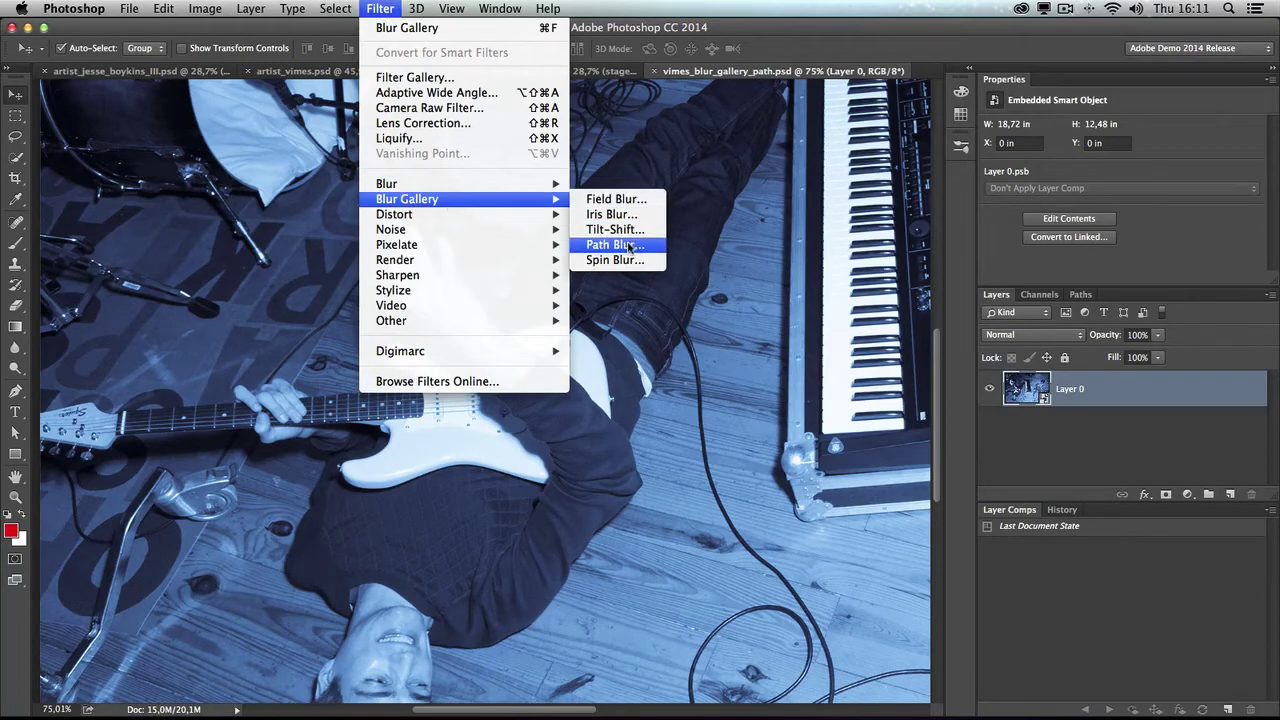
left_click(629, 246)
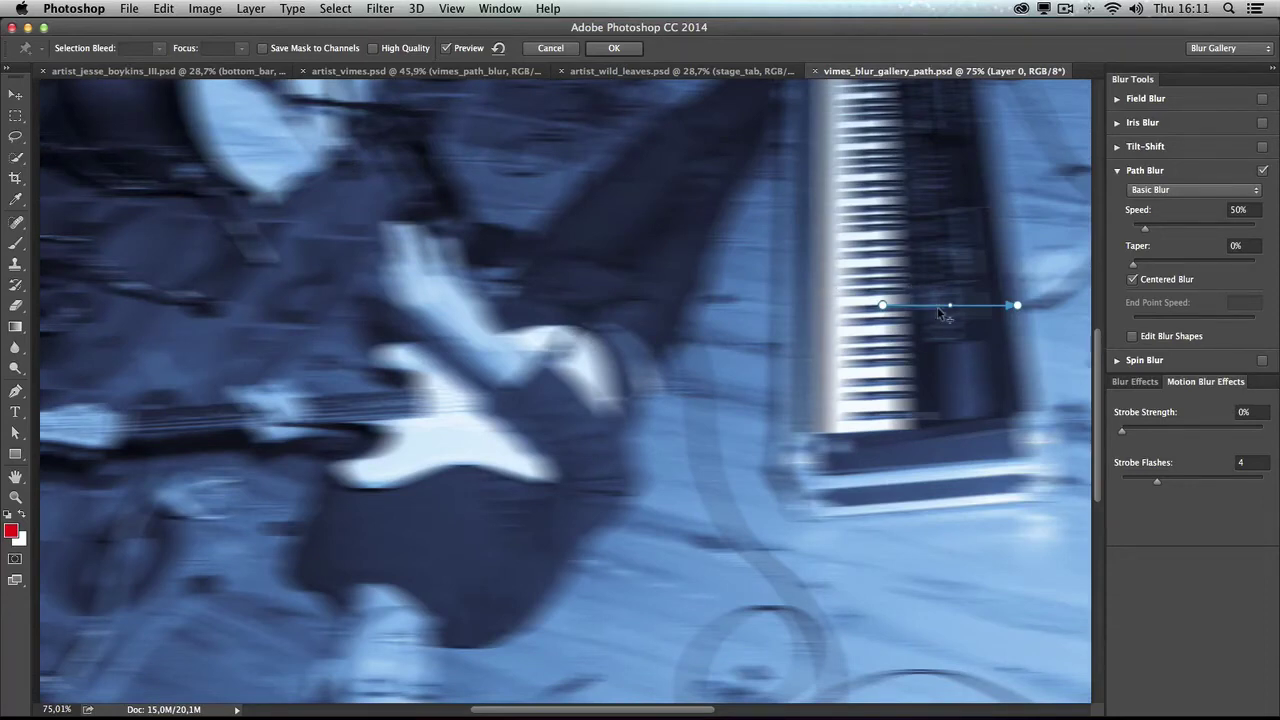
Move the blur path onto the guitarist and stretch it diagonally along the guitar neck.
mouse_move(937, 307)
left_mouse_down()
mouse_move(707, 327)
mouse_move(695, 417)
left_mouse_up()
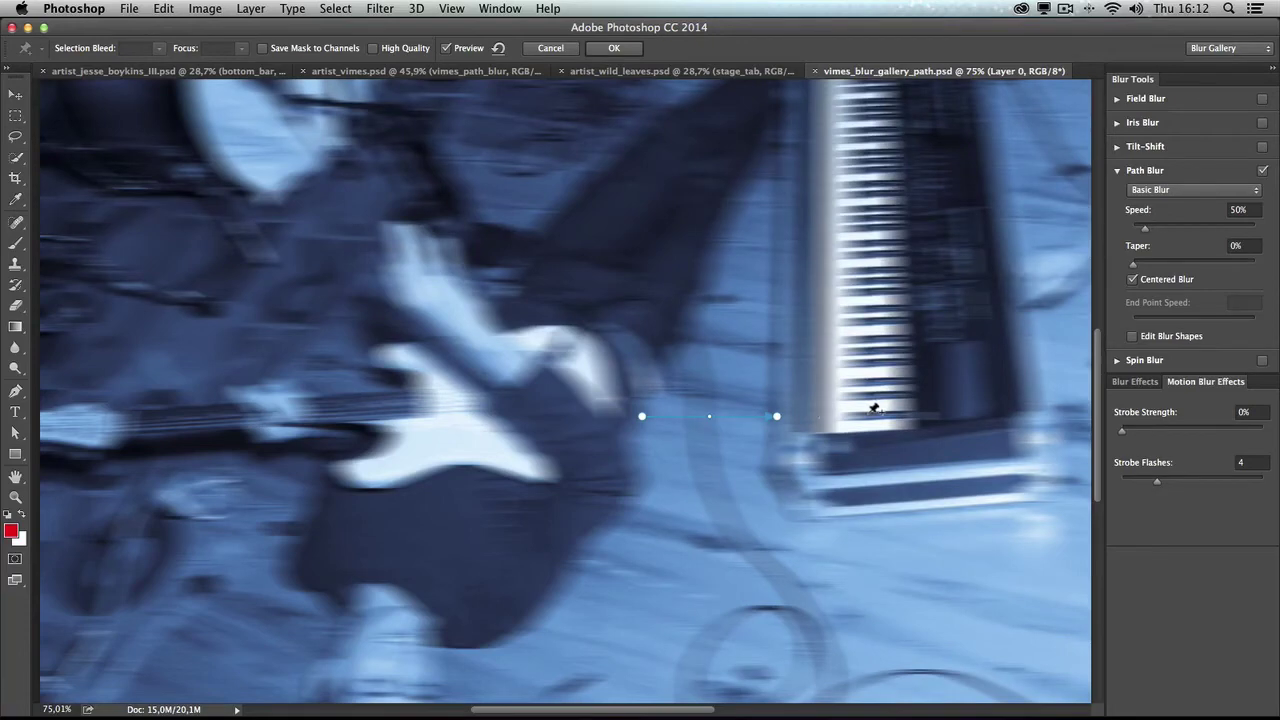
left_click_drag(740, 427, 397, 207)
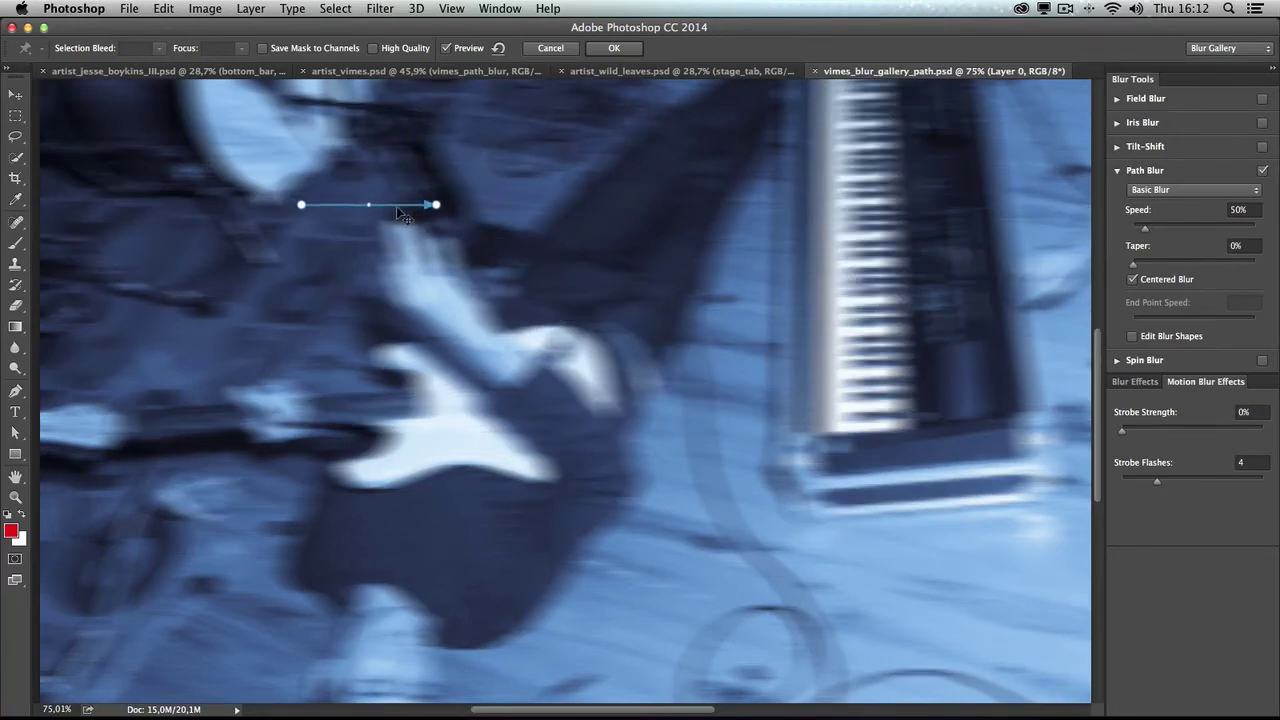
left_click_drag(300, 208, 283, 368)
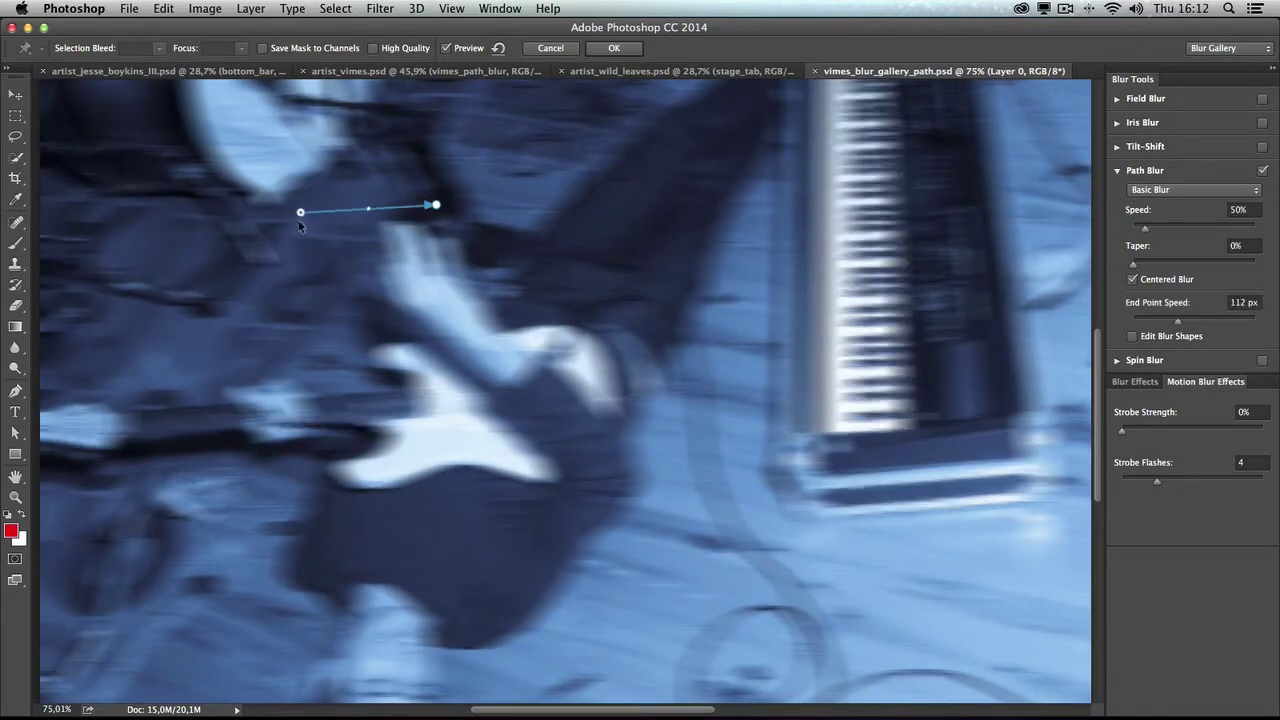
left_click_drag(259, 407, 270, 351)
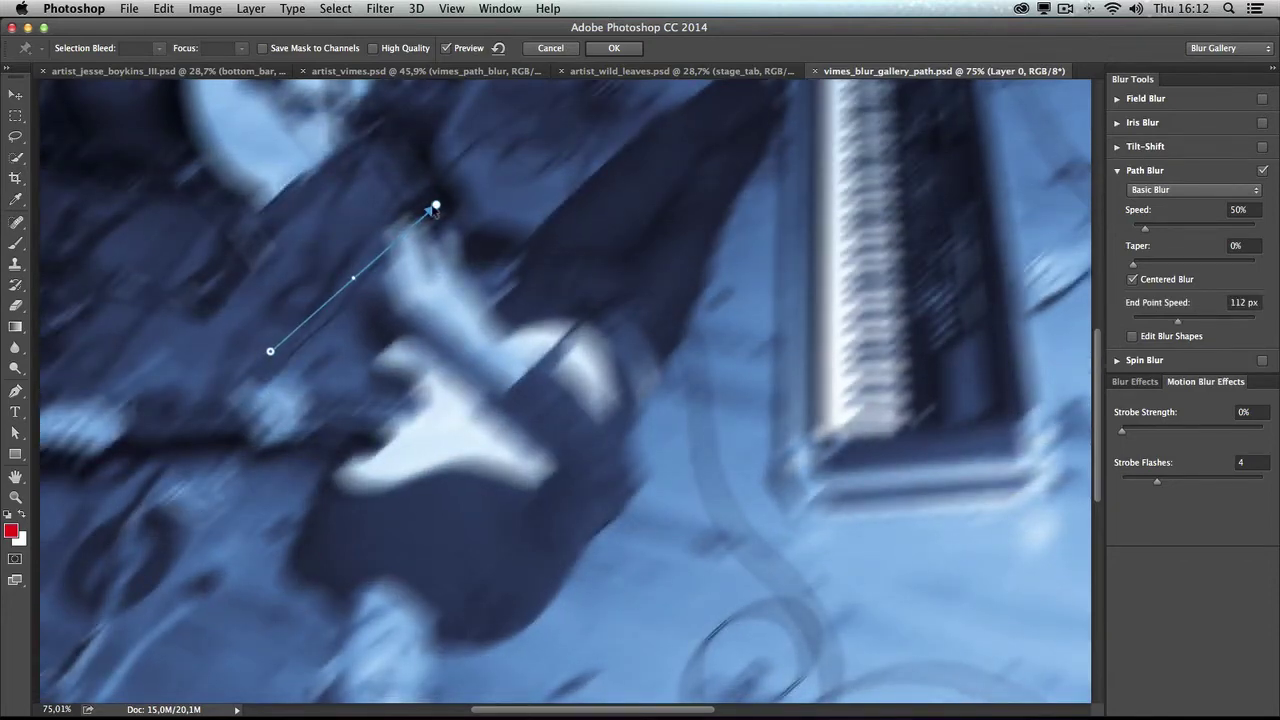
left_click_drag(436, 206, 484, 160)
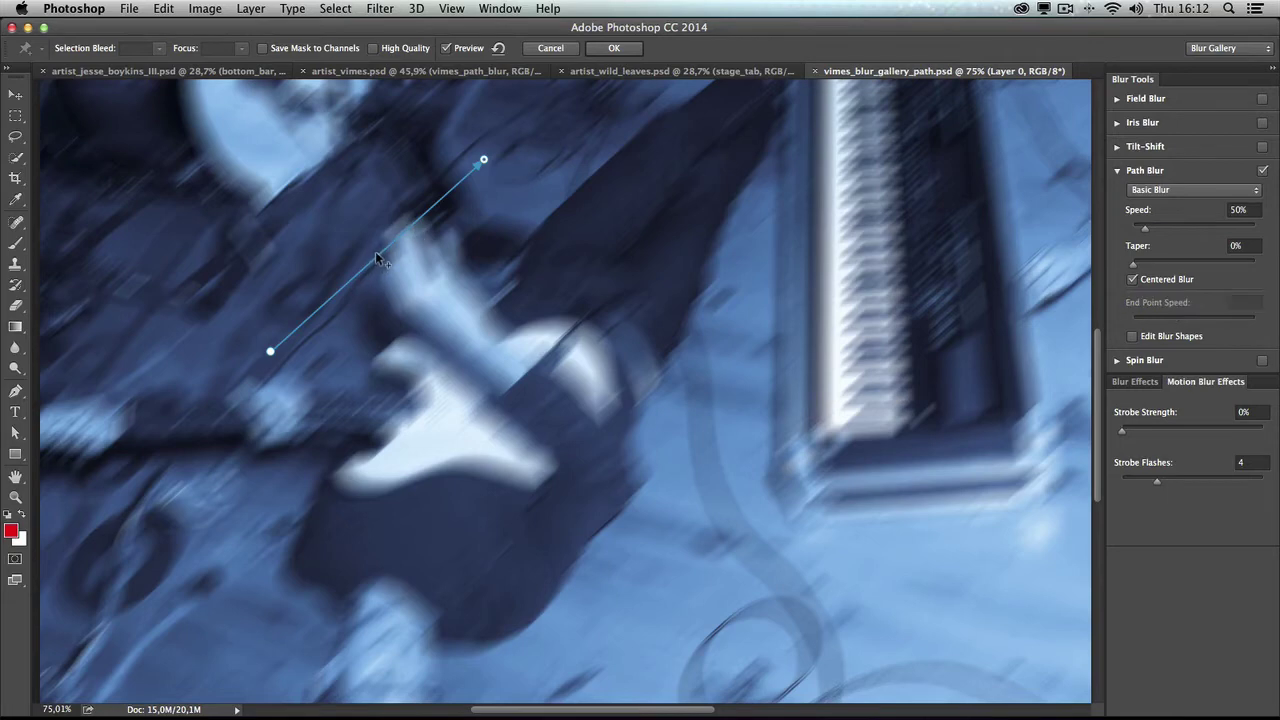
Curve the blur path upward over the swinging arm and lower End Point Speed to 37 px.
mouse_move(376, 258)
left_mouse_down()
mouse_move(359, 172)
mouse_move(342, 190)
left_mouse_up()
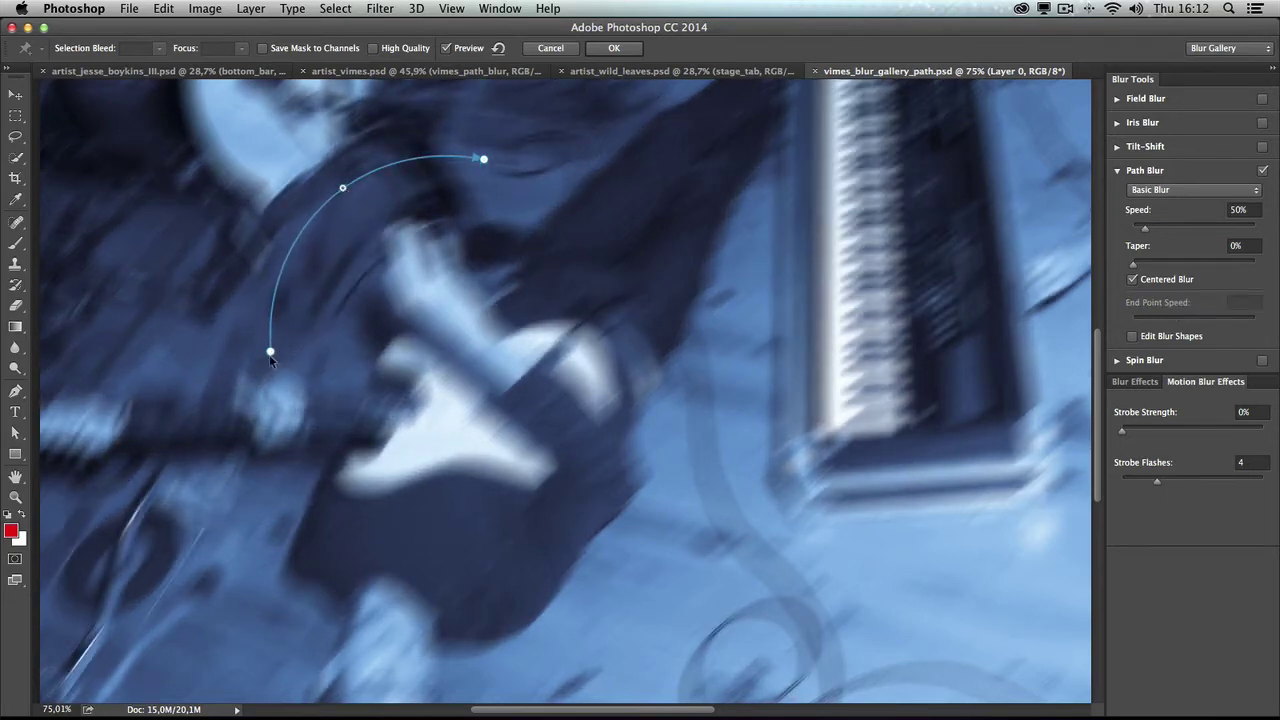
left_click_drag(271, 352, 299, 371)
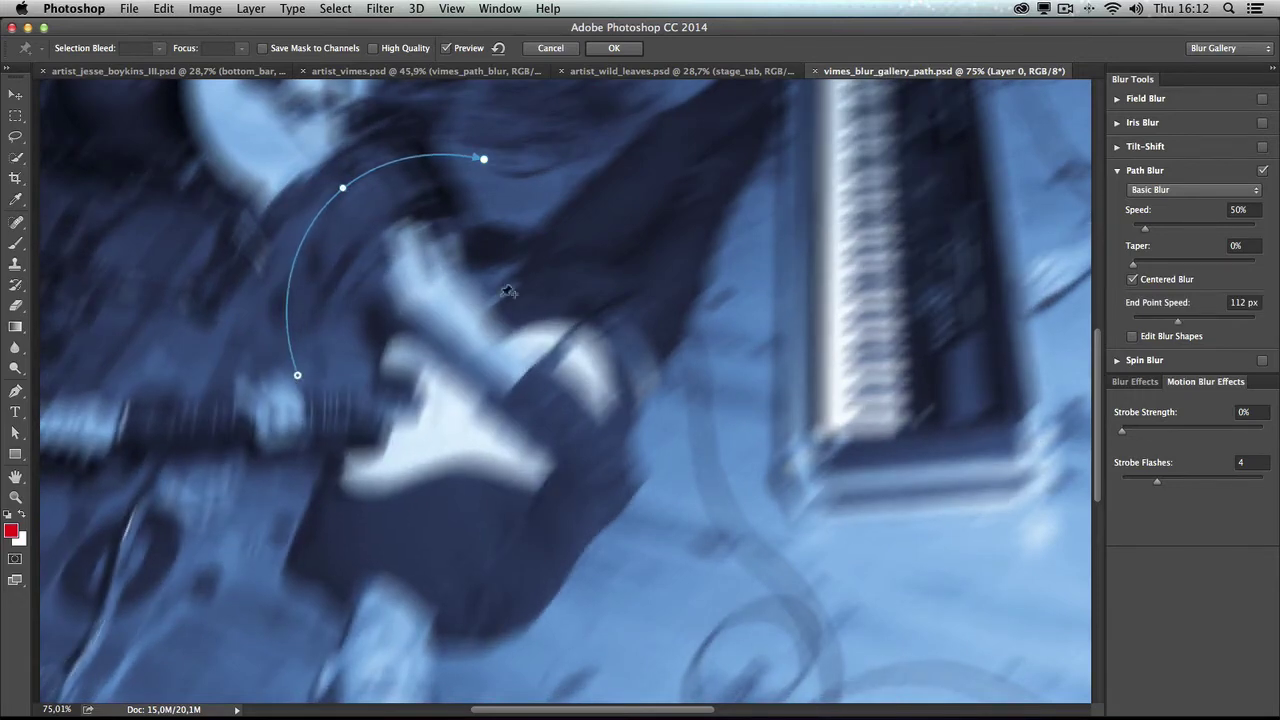
left_click_drag(483, 160, 543, 162)
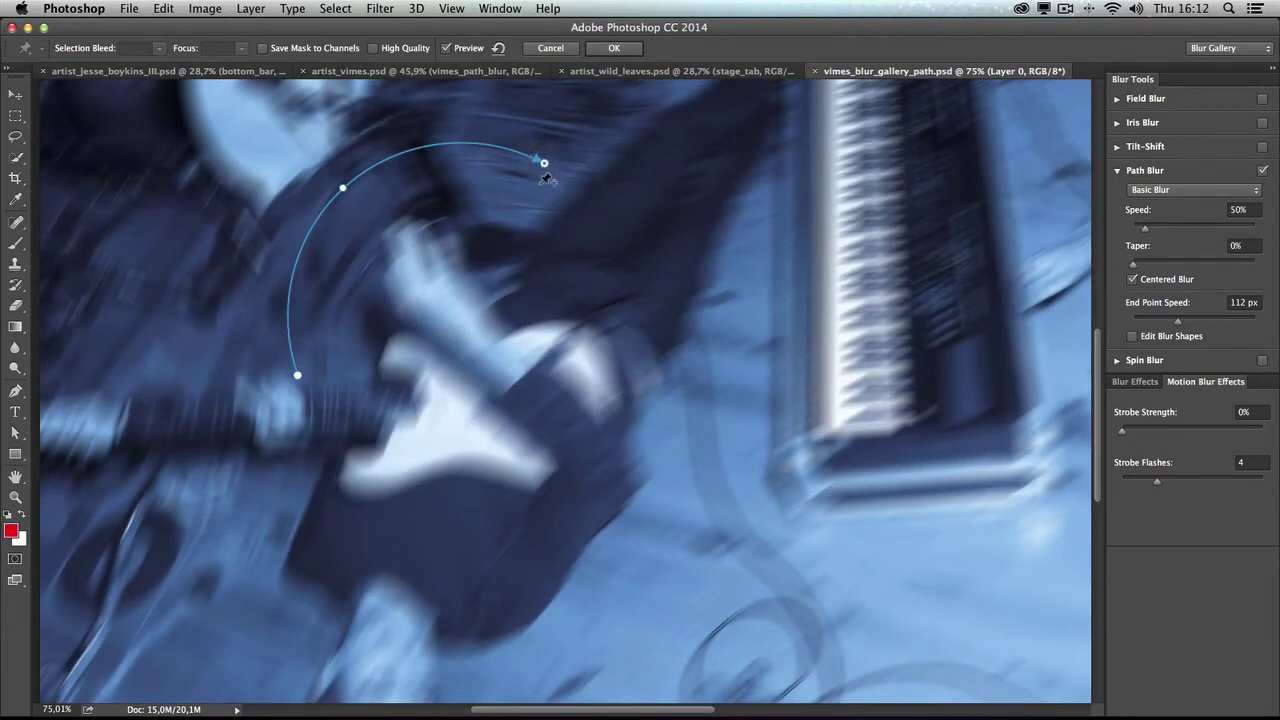
mouse_move(549, 184)
left_mouse_down()
mouse_move(560, 188)
mouse_move(520, 184)
left_mouse_up()
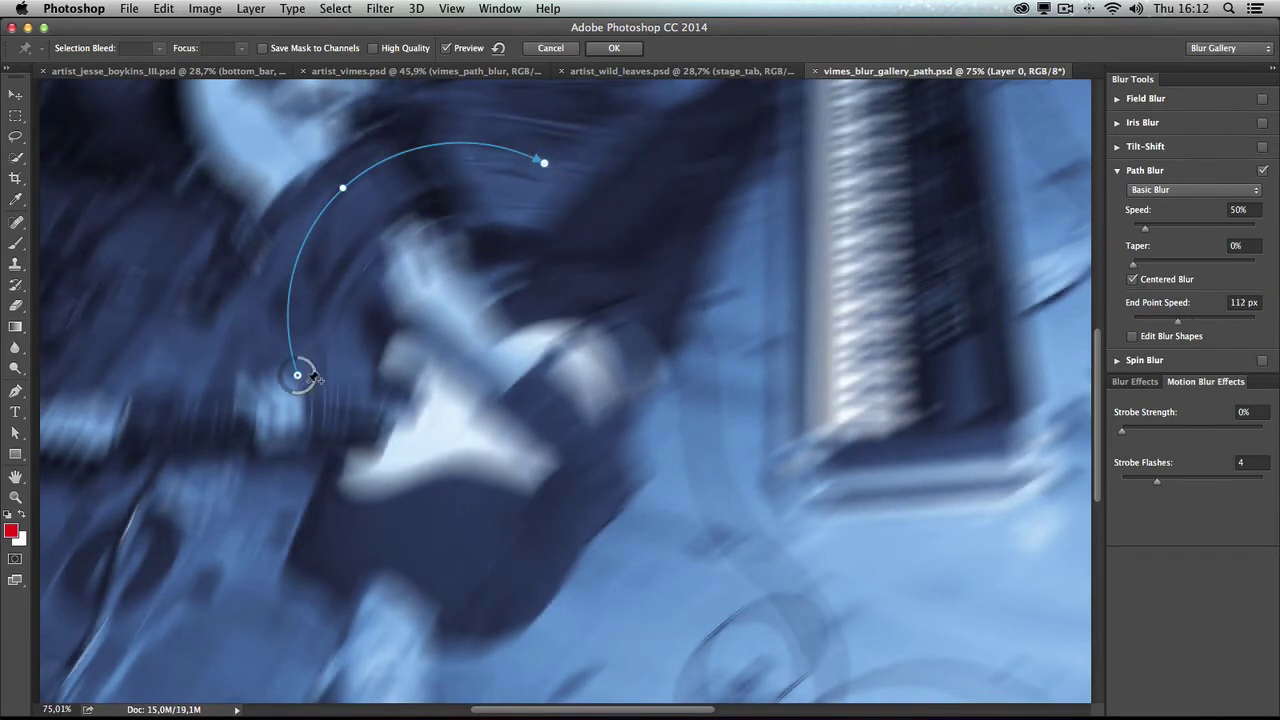
left_click_drag(306, 372, 321, 375)
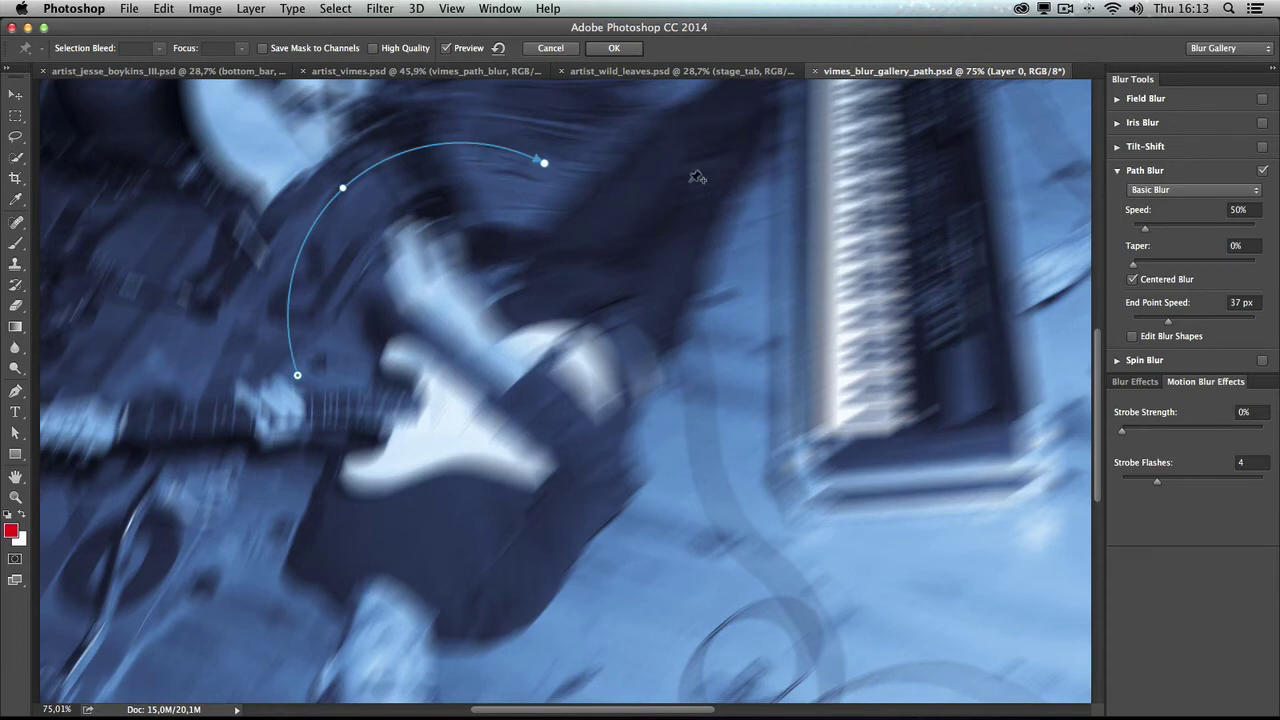
Commit the path blur as a Blur Gallery smart filter, zoom out, and select its filter mask.
left_click(614, 50)
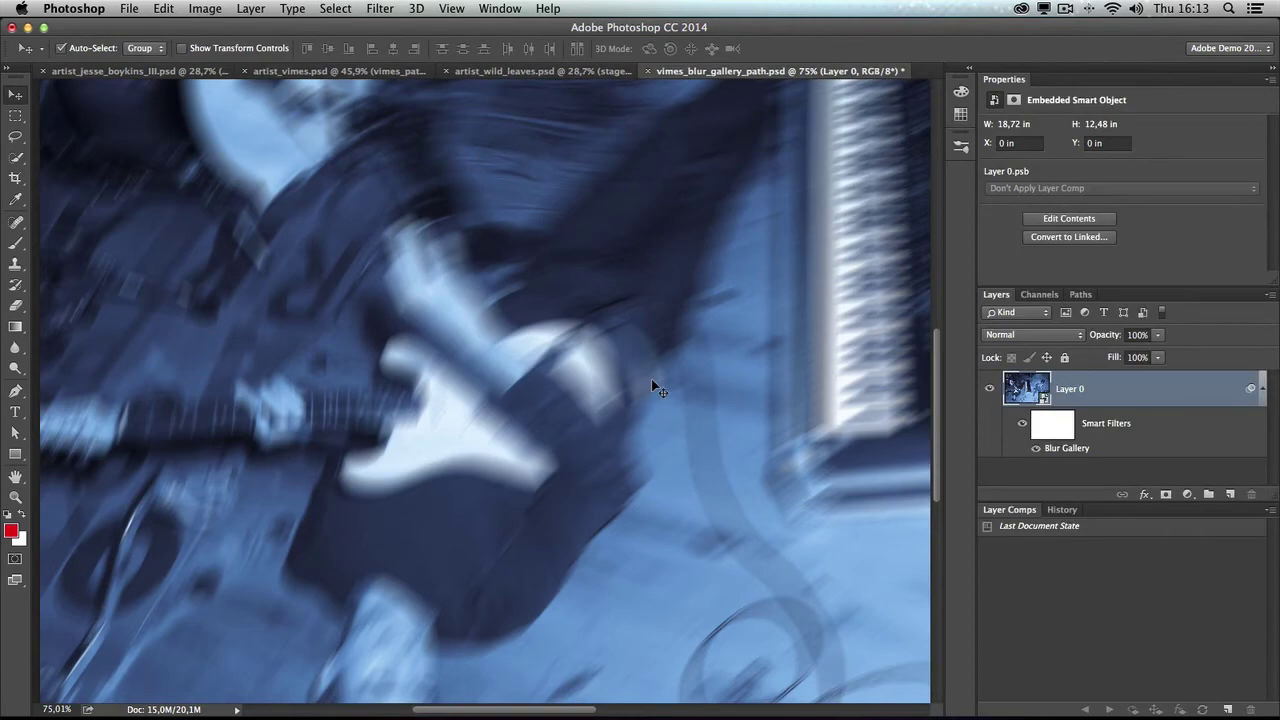
left_click(558, 397, "alt")
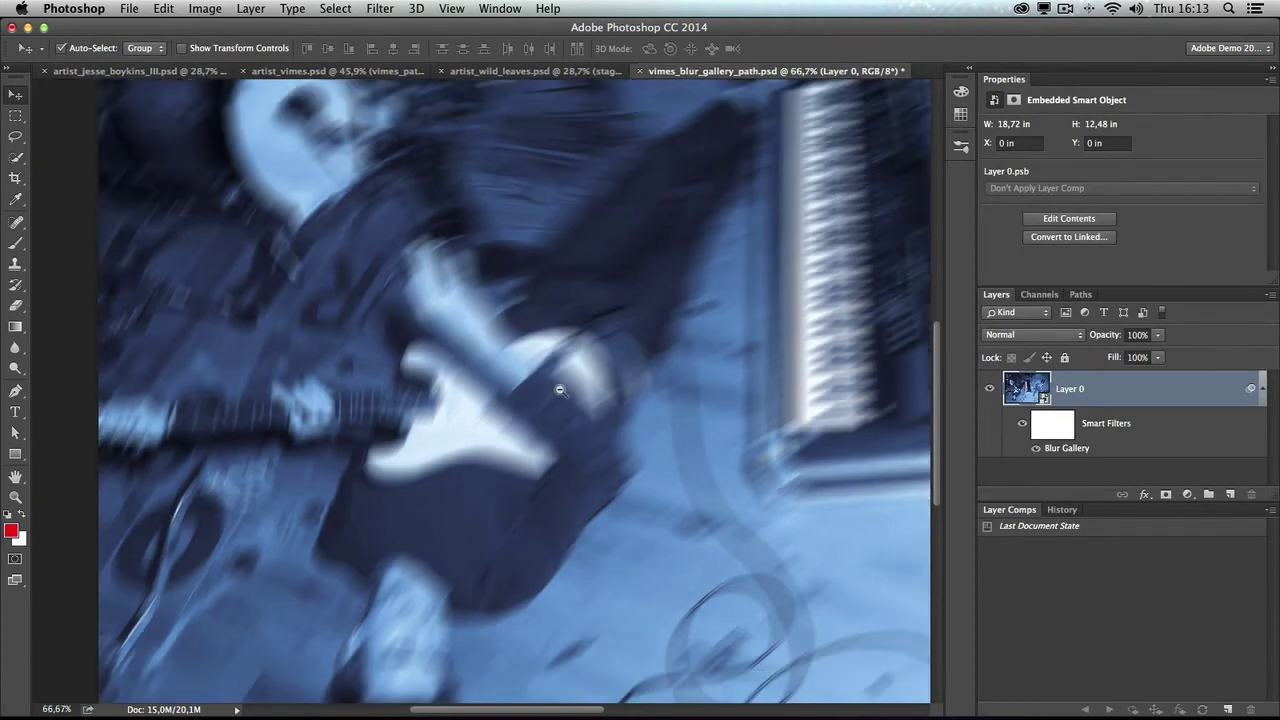
left_click(560, 390, "alt")
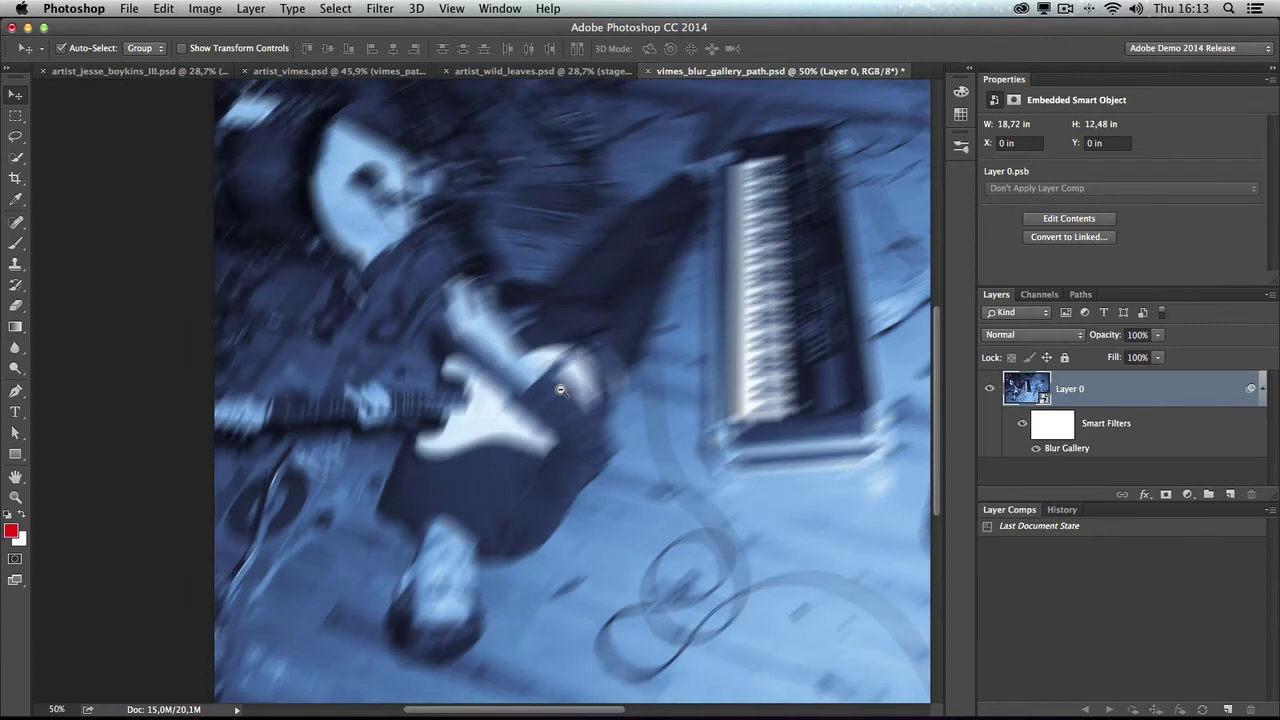
left_click(1055, 431)
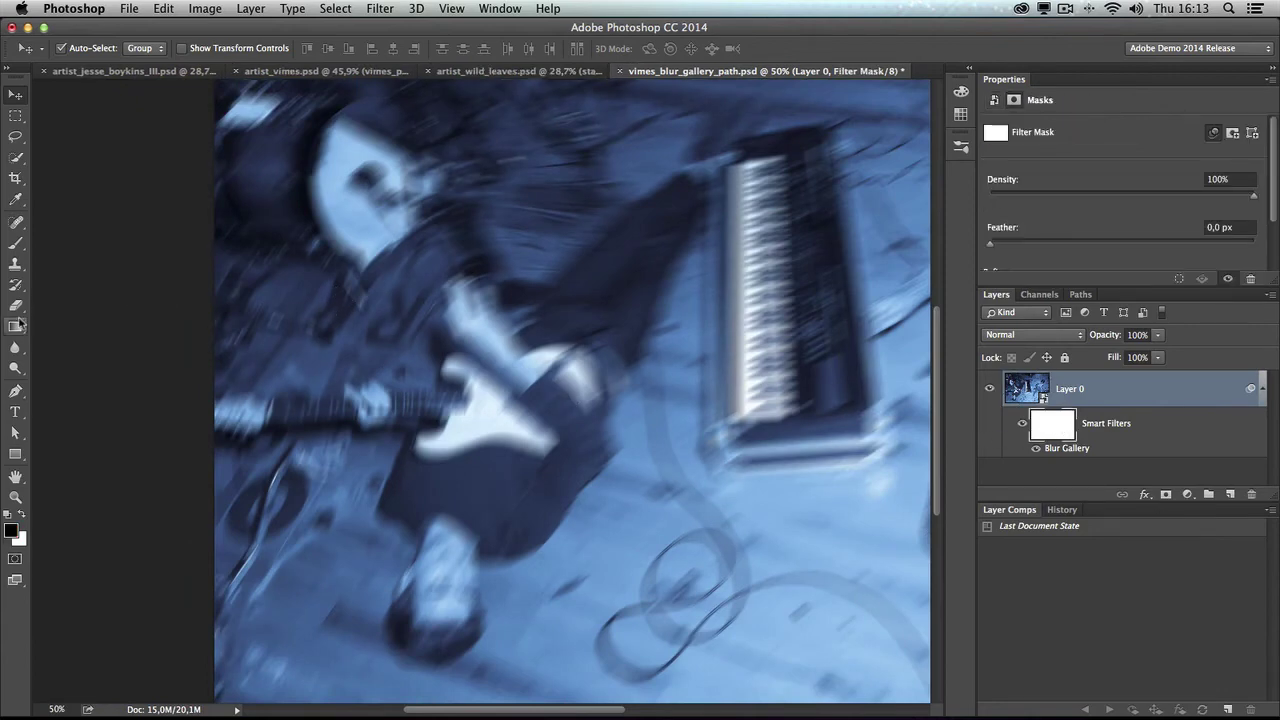
Paint black with a 334 px brush on the filter mask, leaving blur only on the strumming arm.
left_click(15, 243)
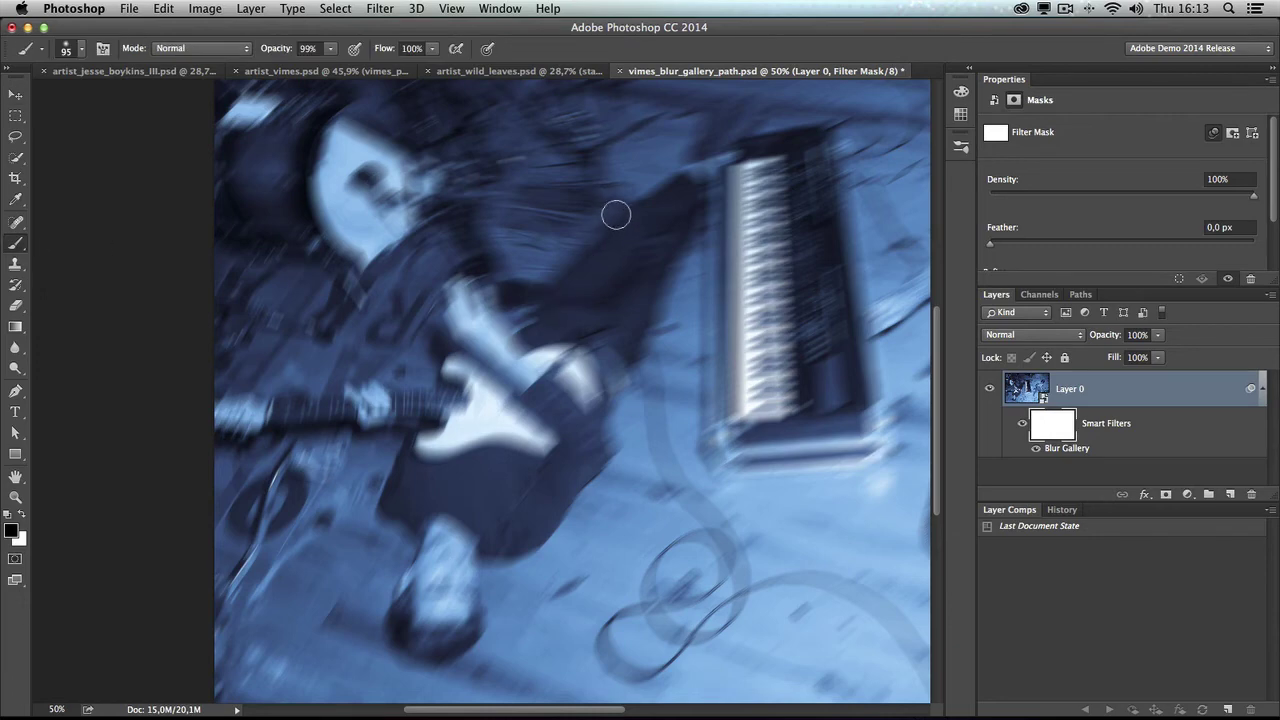
mouse_move(590, 180)
left_mouse_down()
mouse_move(655, 190)
mouse_move(710, 280)
mouse_move(700, 140)
mouse_move(335, 95)
mouse_move(586, 171)
mouse_move(371, 214)
mouse_move(349, 300)
mouse_move(442, 527)
mouse_move(700, 500)
mouse_move(808, 63)
mouse_move(908, 400)
mouse_move(675, 625)
mouse_move(620, 470)
mouse_move(440, 590)
mouse_move(955, 645)
left_mouse_up()
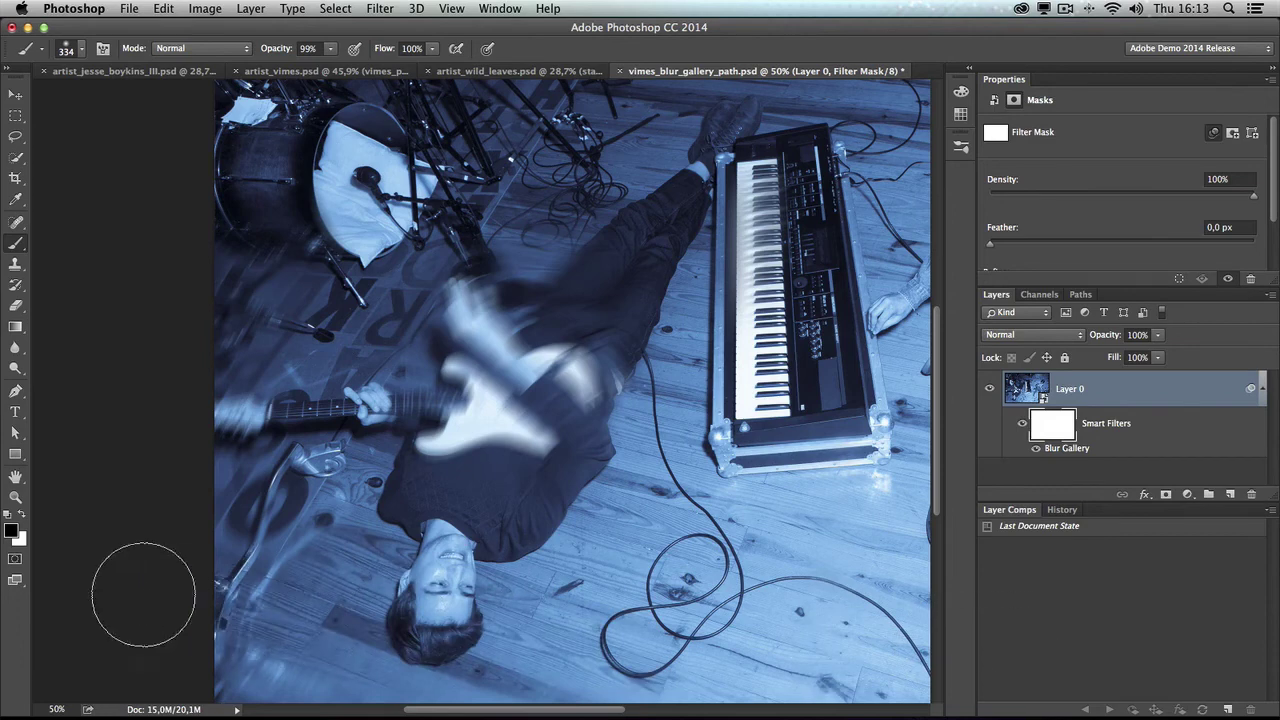
mouse_move(143, 594)
left_mouse_down()
mouse_move(345, 478)
mouse_move(416, 483)
mouse_move(371, 410)
mouse_move(442, 509)
mouse_move(152, 413)
mouse_move(291, 402)
mouse_move(462, 170)
mouse_move(609, 223)
mouse_move(586, 294)
mouse_move(668, 430)
left_mouse_up()
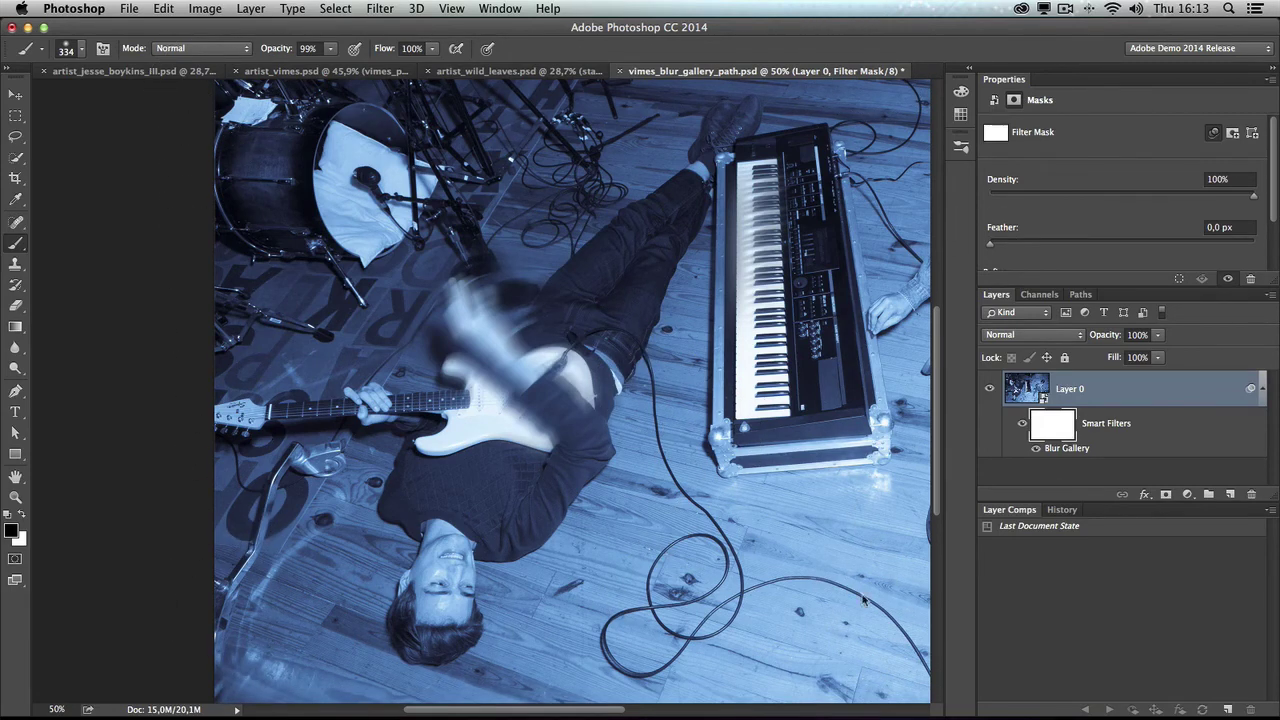
scroll(865, 600, "up", 1)
scroll(533, 416, "up", 1)
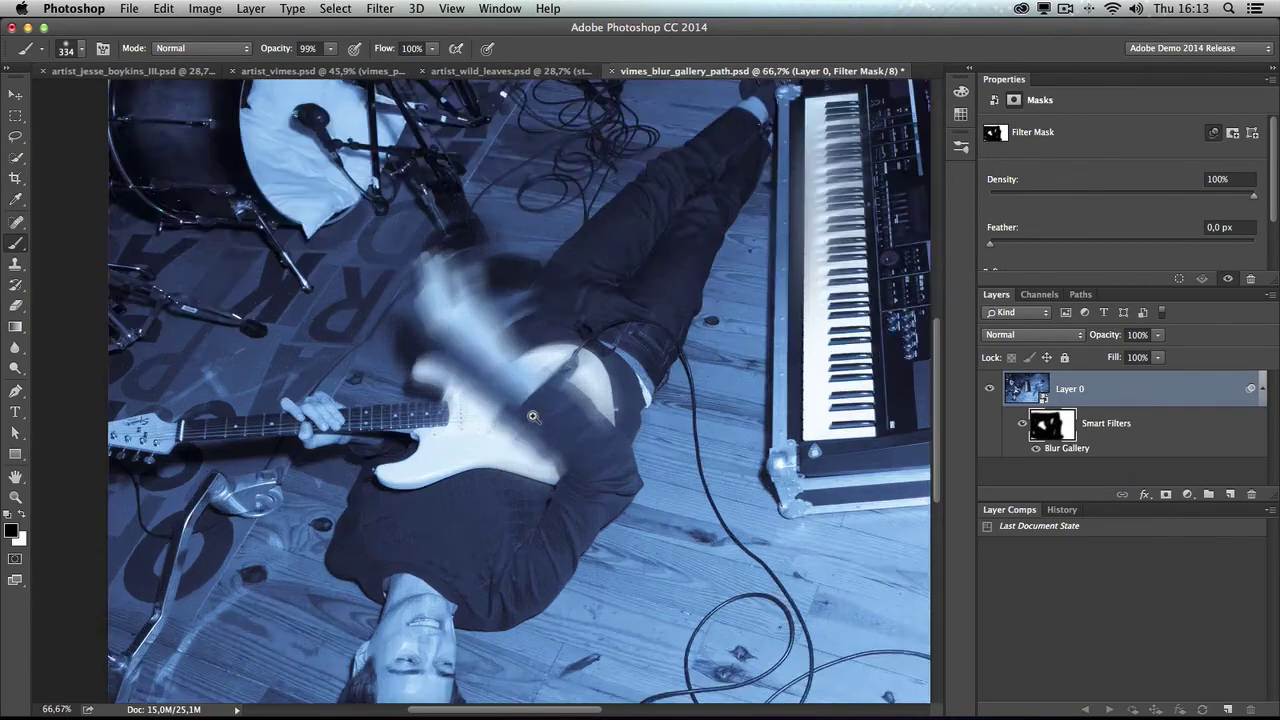